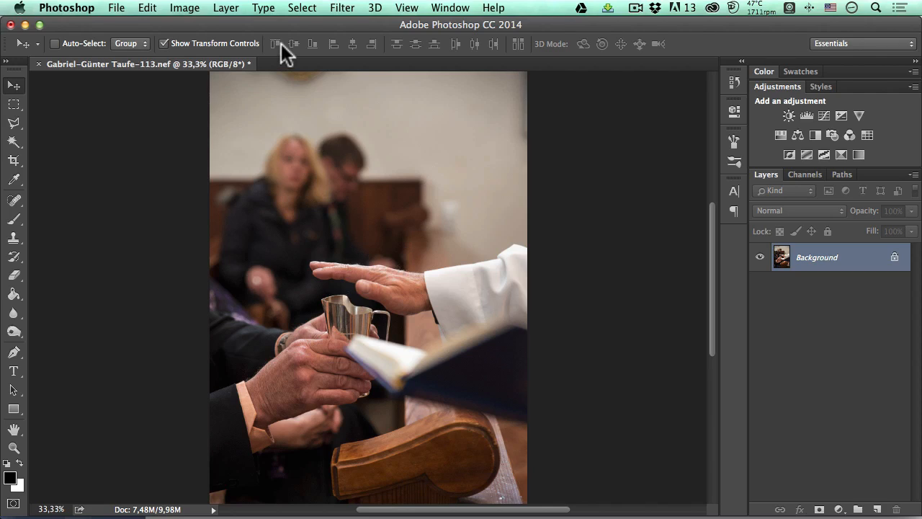
Start a Focus Area selection on the photo, previewing it on white before returning the view to Overlay
{"action": "left_click", "coordinate": [299, 7]}
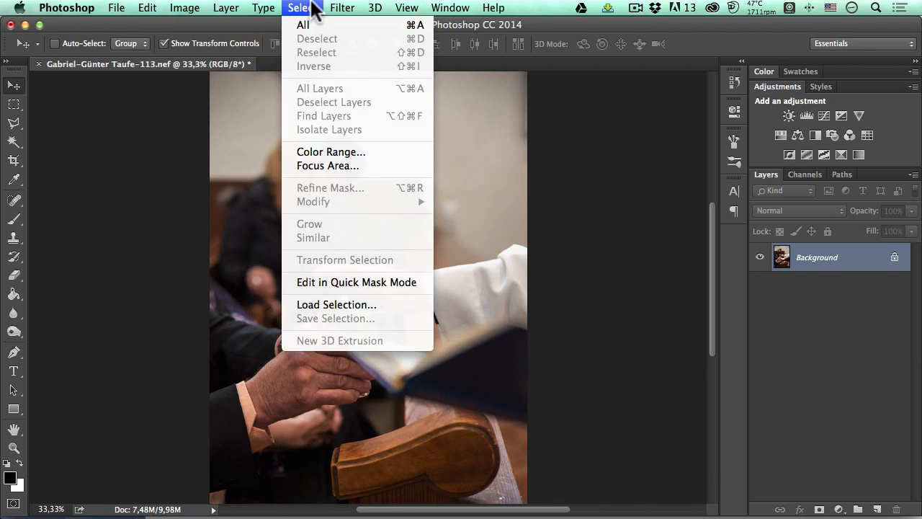
{"action": "left_click", "coordinate": [371, 167]}
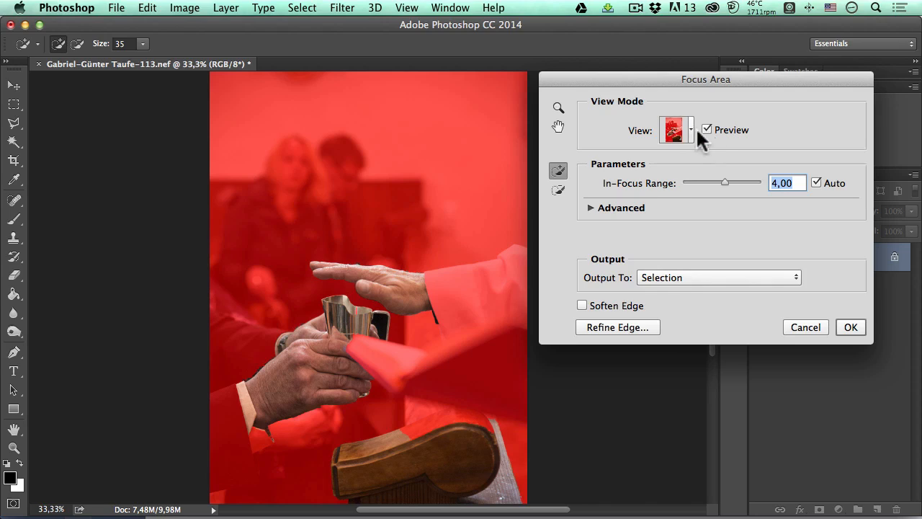
{"action": "left_click", "coordinate": [690, 128]}
{"action": "left_click", "coordinate": [650, 253]}
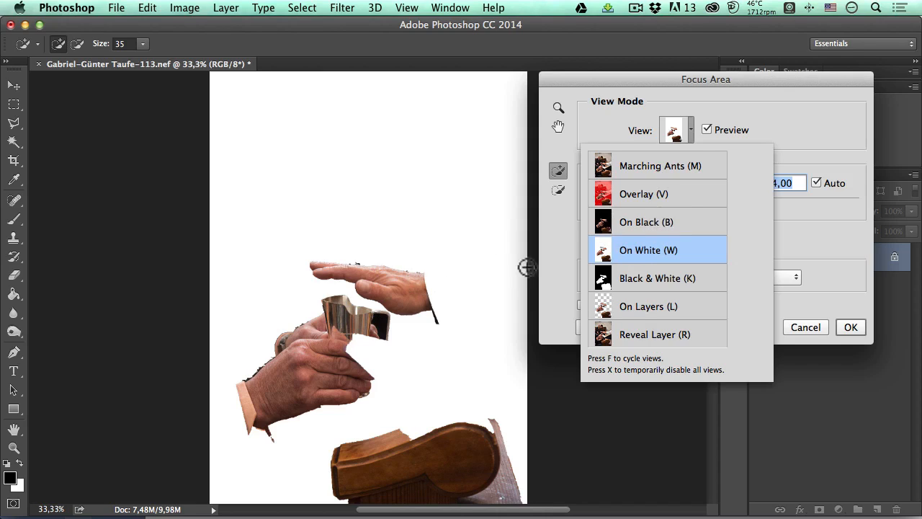
{"action": "left_click", "coordinate": [625, 252]}
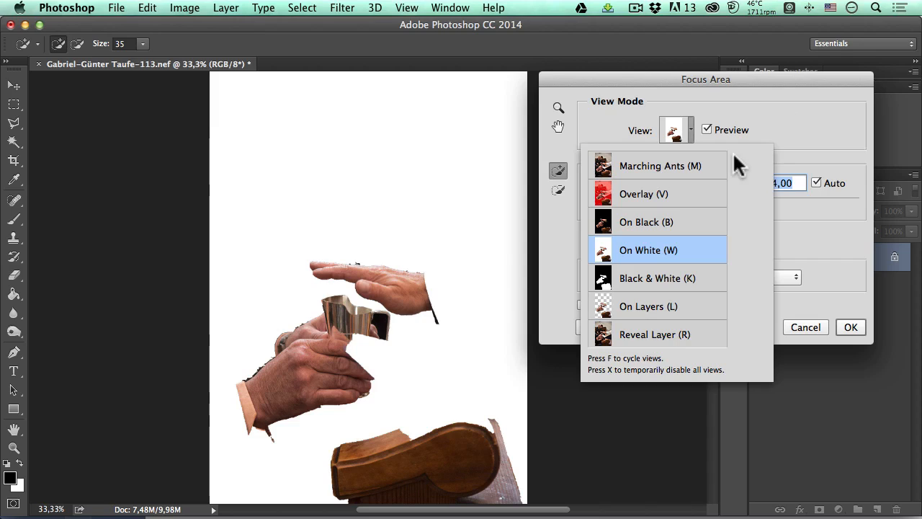
{"action": "left_click", "coordinate": [627, 198]}
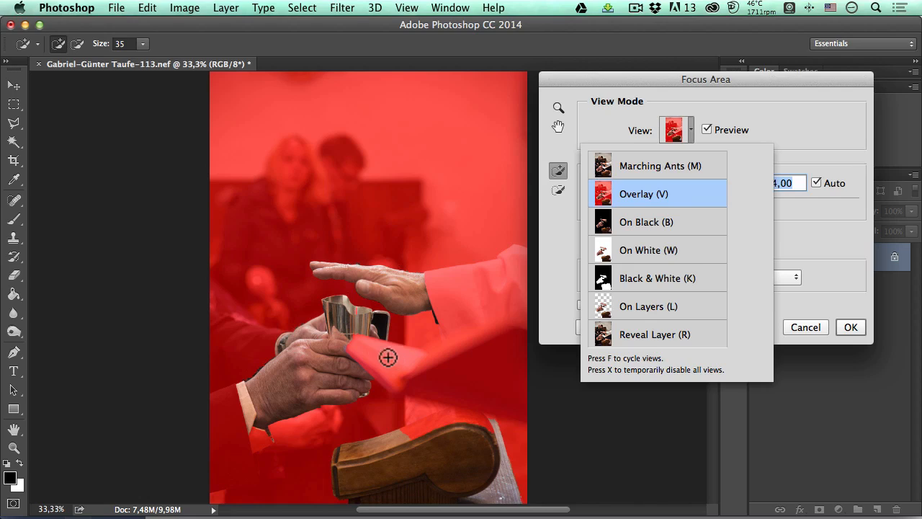
{"action": "left_click", "coordinate": [763, 78]}
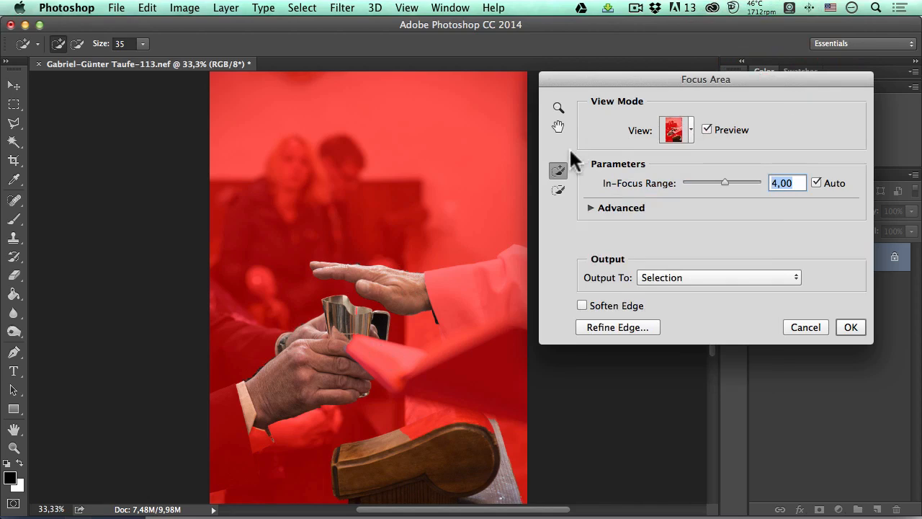
Add the white sleeve of the outstretched arm to the focus area
{"action": "left_click", "coordinate": [556, 170]}
{"action": "scroll", "coordinate": [401, 281], "scroll_direction": "right", "scroll_amount": 5}
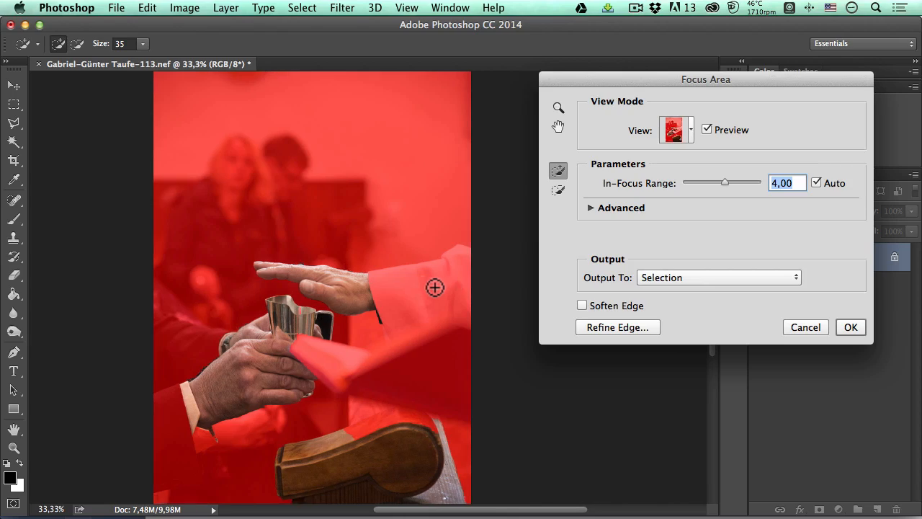
{"action": "left_click_drag", "start_coordinate": [351, 286], "coordinate": [484, 269]}
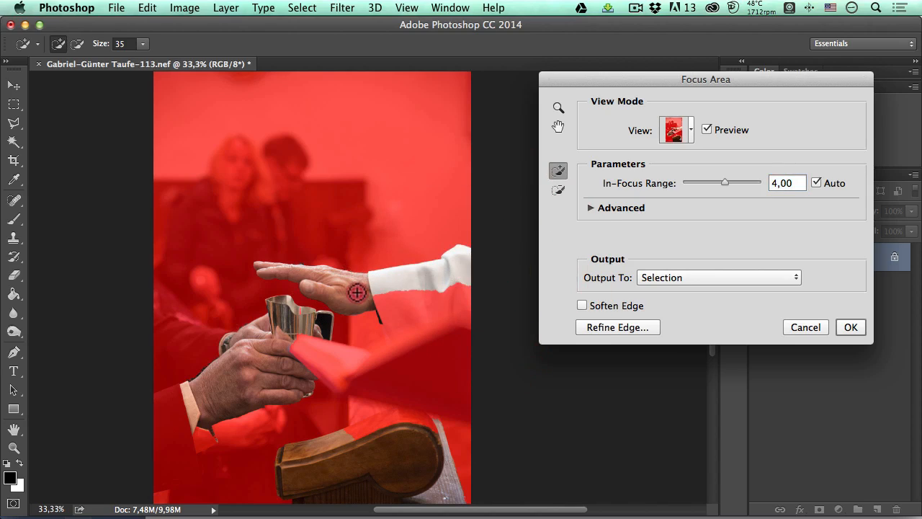
{"action": "left_click_drag", "start_coordinate": [374, 297], "coordinate": [461, 303]}
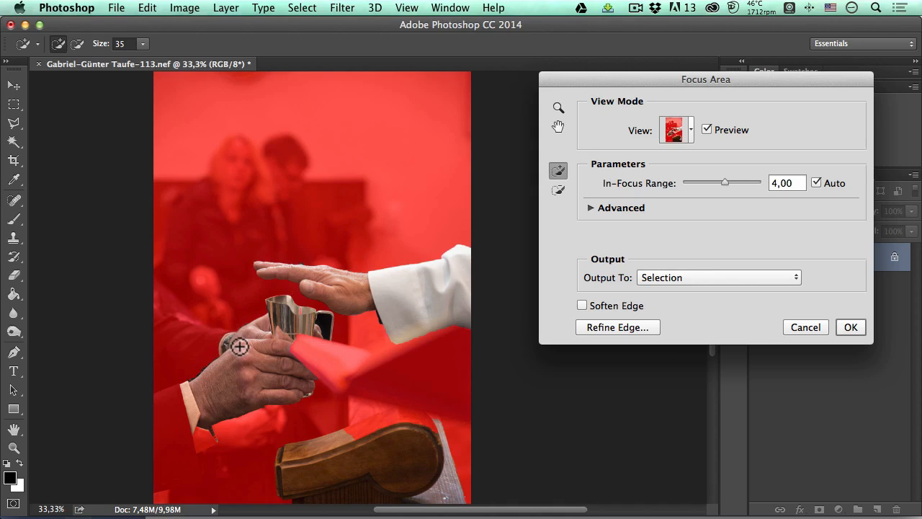
Add both dark jacket sleeves of the person holding the jug to the focus area
{"action": "mouse_move", "coordinate": [248, 345]}
{"action": "left_mouse_down"}
{"action": "mouse_move", "coordinate": [173, 344]}
{"action": "mouse_move", "coordinate": [128, 331]}
{"action": "left_mouse_up"}
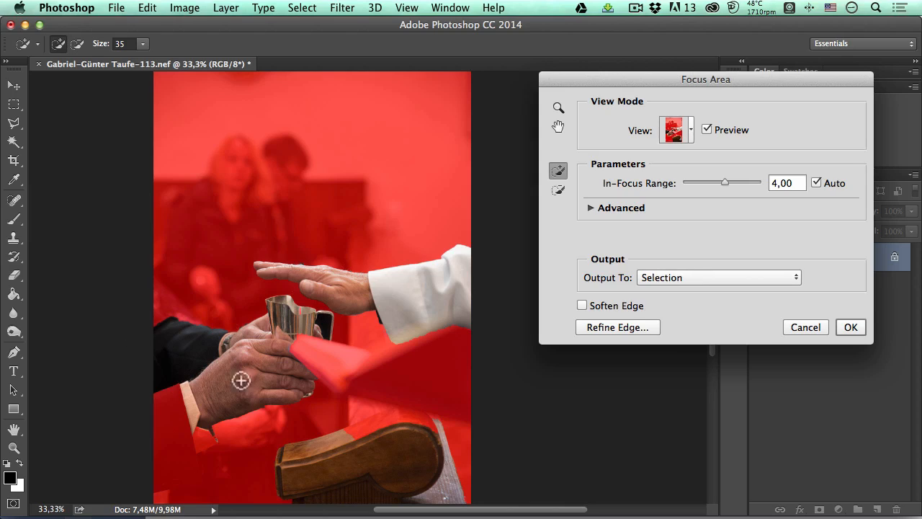
{"action": "left_click", "coordinate": [134, 437]}
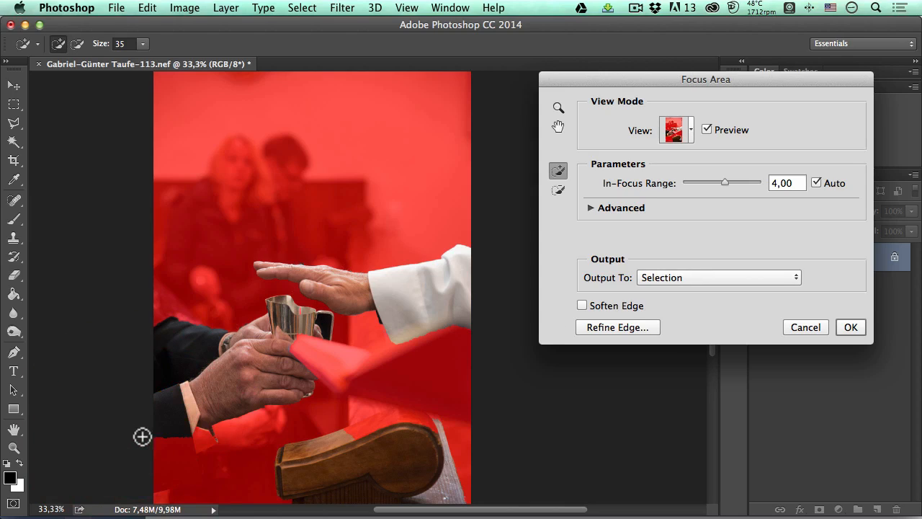
{"action": "mouse_move", "coordinate": [195, 430]}
{"action": "left_mouse_down"}
{"action": "mouse_move", "coordinate": [158, 470]}
{"action": "mouse_move", "coordinate": [121, 478]}
{"action": "left_mouse_up"}
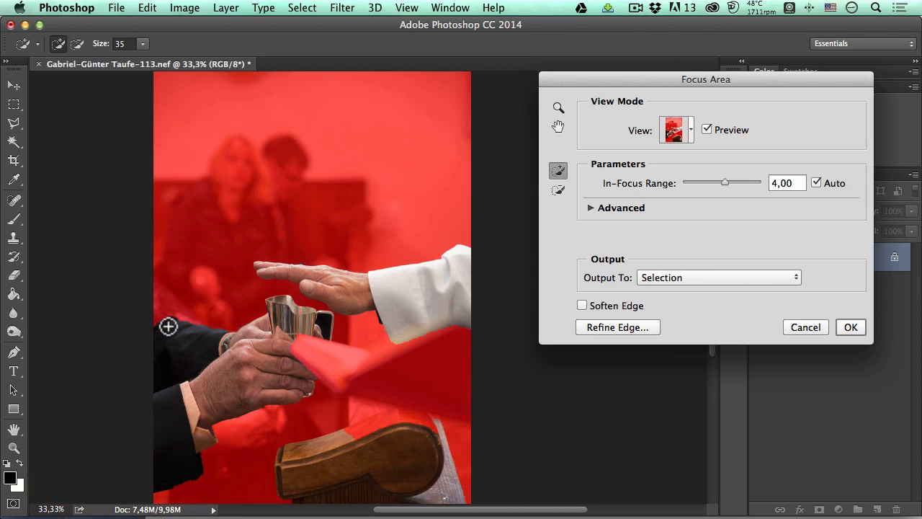
{"action": "mouse_move", "coordinate": [169, 326]}
{"action": "left_mouse_down"}
{"action": "mouse_move", "coordinate": [136, 309]}
{"action": "mouse_move", "coordinate": [118, 348]}
{"action": "left_mouse_up"}
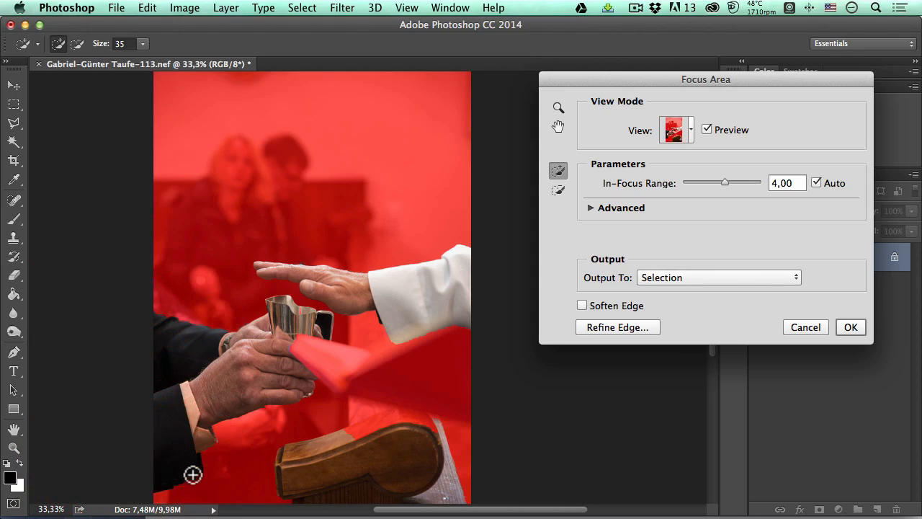
Add the dark clothing along the photo's bottom edge, between the jacket sleeve and the wooden bench, to the focus area
{"action": "left_click_drag", "start_coordinate": [179, 483], "coordinate": [285, 486]}
{"action": "left_click_drag", "start_coordinate": [146, 494], "coordinate": [278, 496]}
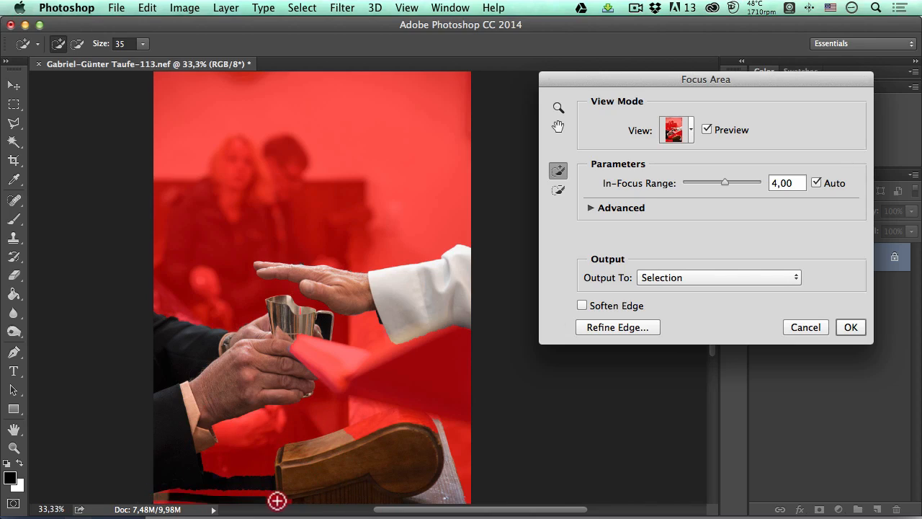
{"action": "left_click", "coordinate": [156, 499]}
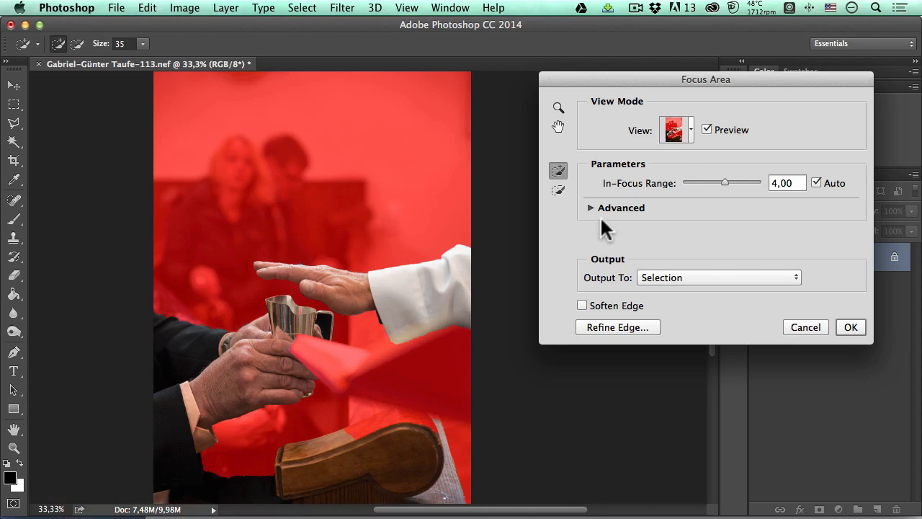
Check the selection against the original photo in Reveal Layer view and return to Overlay
{"action": "left_click", "coordinate": [689, 130]}
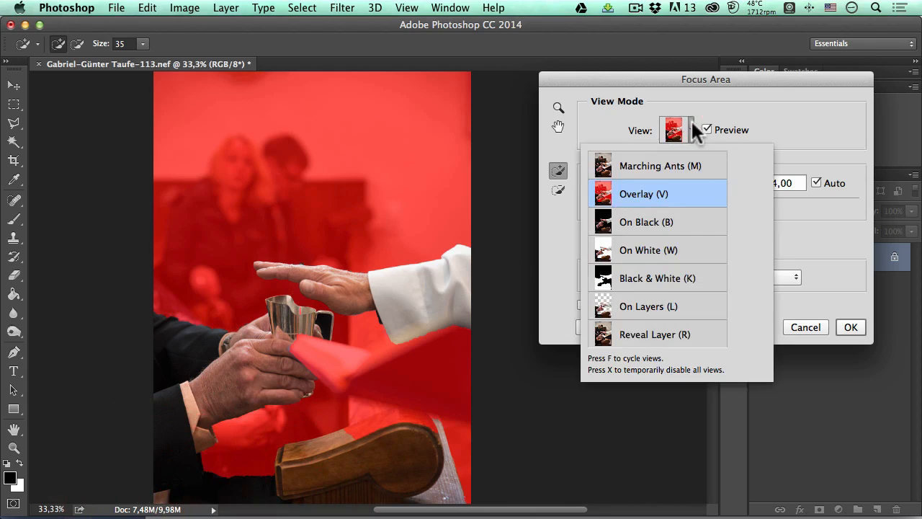
{"action": "left_click", "coordinate": [640, 336]}
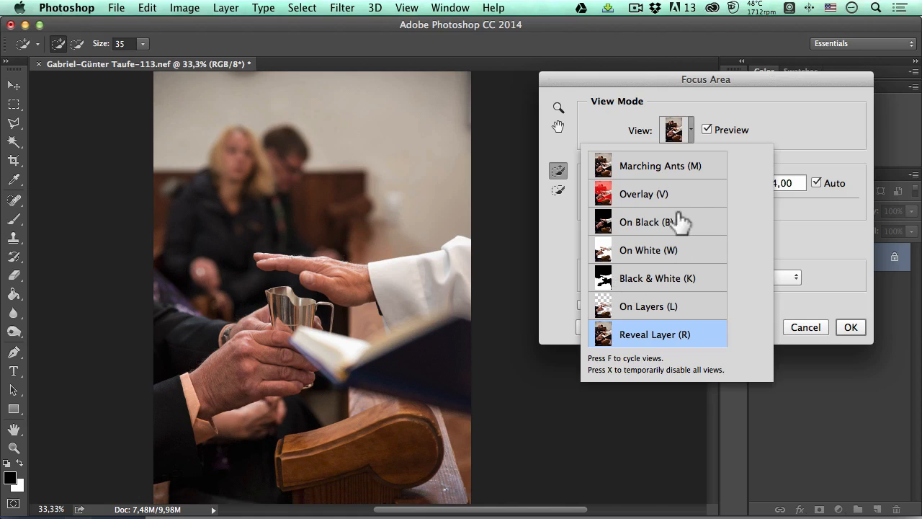
{"action": "left_click", "coordinate": [644, 196]}
Add the dark area below the sleeve, the rest of the wooden bench and the blurred open book to the focus area
{"action": "mouse_move", "coordinate": [201, 454]}
{"action": "left_mouse_down"}
{"action": "mouse_move", "coordinate": [269, 466]}
{"action": "mouse_move", "coordinate": [210, 469]}
{"action": "mouse_move", "coordinate": [205, 463]}
{"action": "mouse_move", "coordinate": [278, 481]}
{"action": "left_mouse_up"}
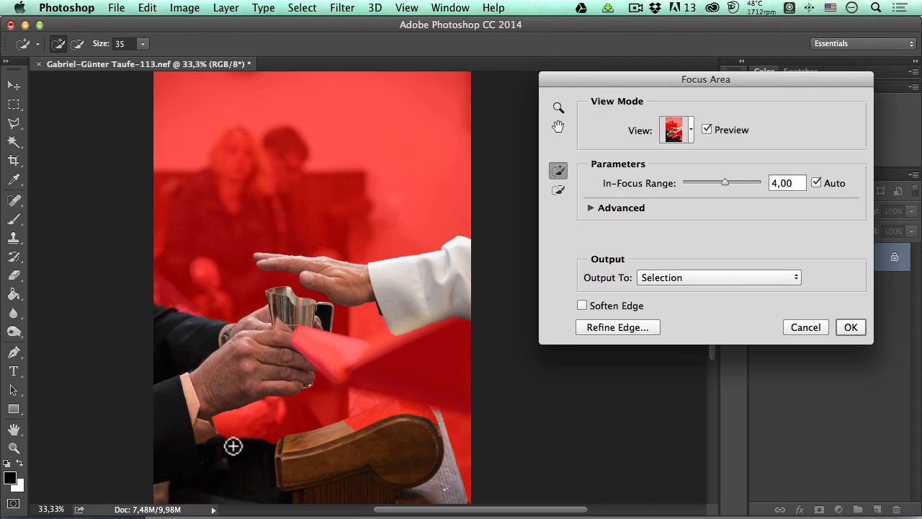
{"action": "mouse_move", "coordinate": [349, 433]}
{"action": "left_mouse_down"}
{"action": "mouse_move", "coordinate": [376, 425]}
{"action": "mouse_move", "coordinate": [344, 428]}
{"action": "mouse_move", "coordinate": [353, 422]}
{"action": "mouse_move", "coordinate": [394, 415]}
{"action": "mouse_move", "coordinate": [402, 443]}
{"action": "left_mouse_up"}
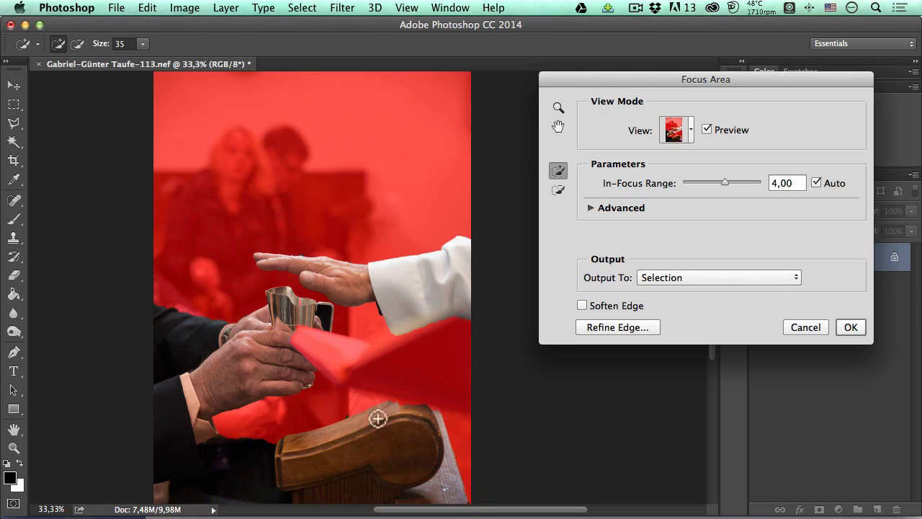
{"action": "left_click", "coordinate": [497, 362]}
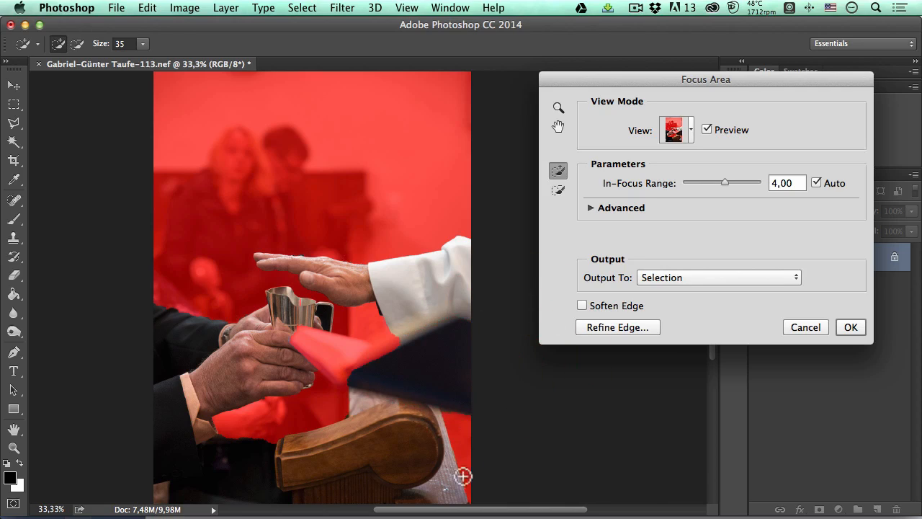
{"action": "mouse_move", "coordinate": [353, 365]}
{"action": "left_mouse_down"}
{"action": "mouse_move", "coordinate": [329, 352]}
{"action": "mouse_move", "coordinate": [325, 363]}
{"action": "left_mouse_up"}
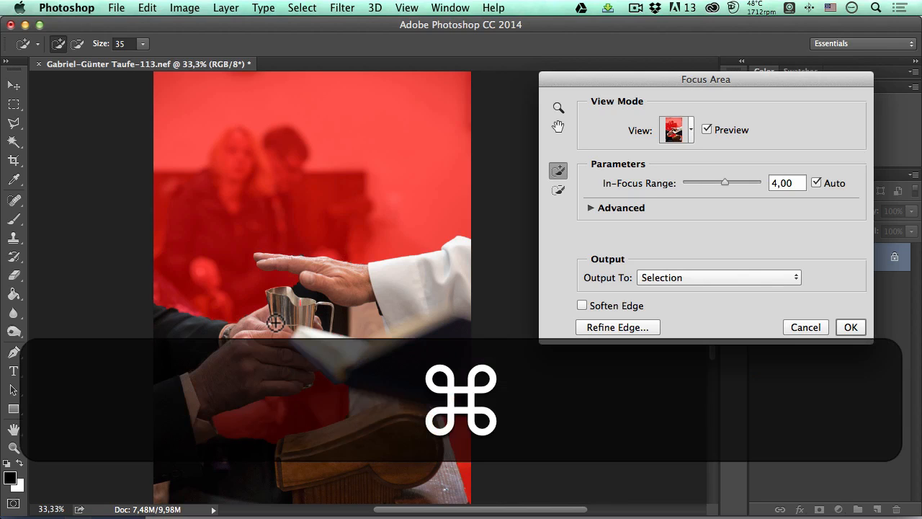
Subtract the dark background inside and beside the jug's handle from the focus area, using brush size 15
{"action": "key", "text": "super+plus"}
{"action": "key", "text": "super+plus"}
{"action": "key", "text": "super+plus"}
{"action": "key", "text": "super+plus"}
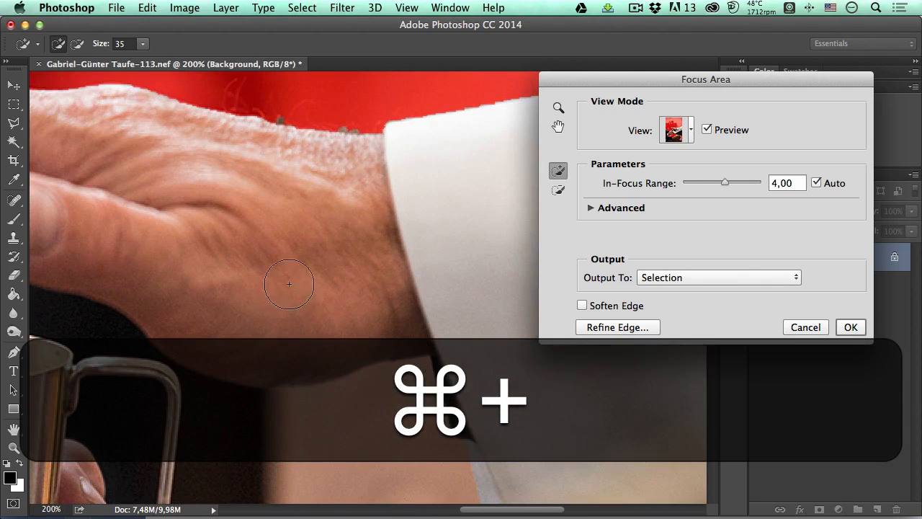
{"action": "scroll", "coordinate": [281, 303], "scroll_direction": "down", "scroll_amount": 5}
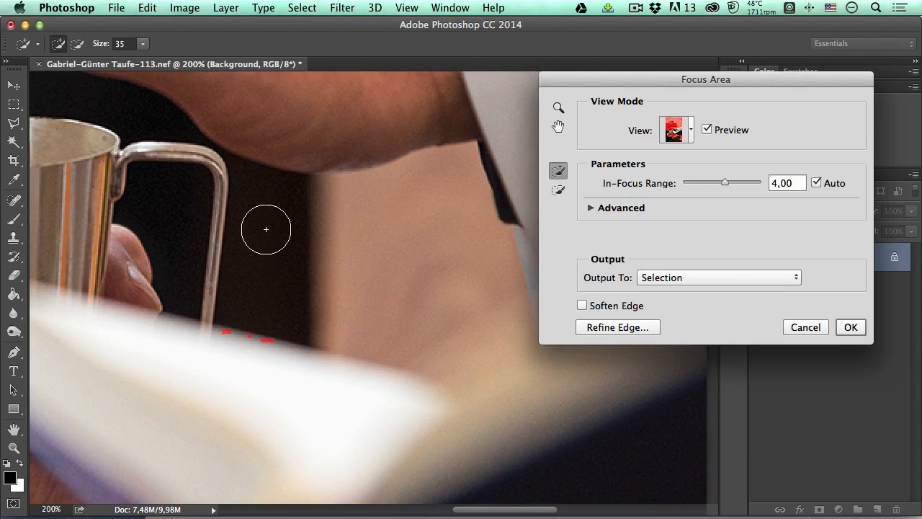
{"action": "key", "text": "bracketleft"}
{"action": "key", "text": "bracketleft"}
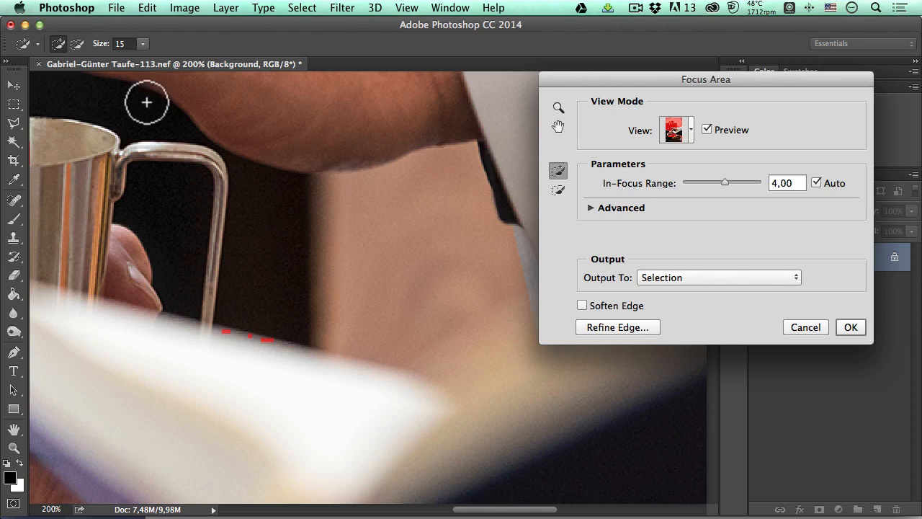
{"action": "key", "text": "bracketleft"}
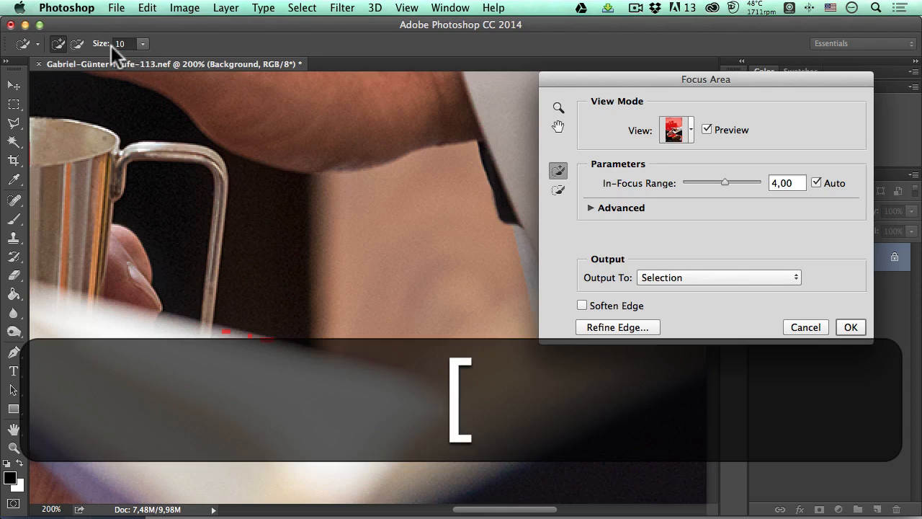
{"action": "key", "text": "bracketright"}
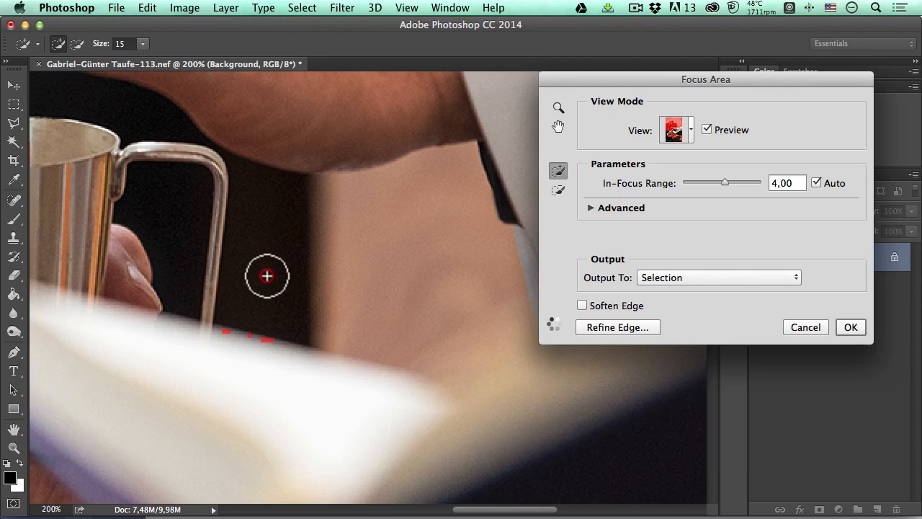
{"action": "key", "text": "alt"}
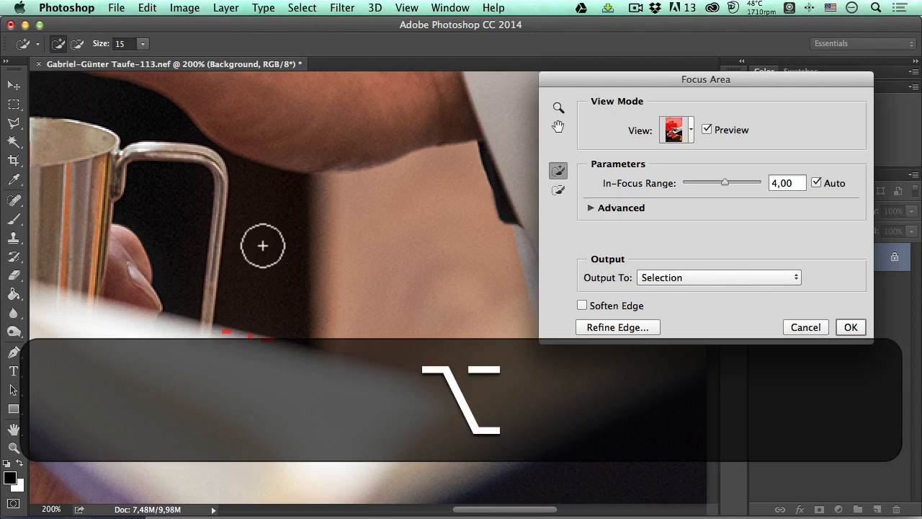
{"action": "left_click", "coordinate": [559, 190]}
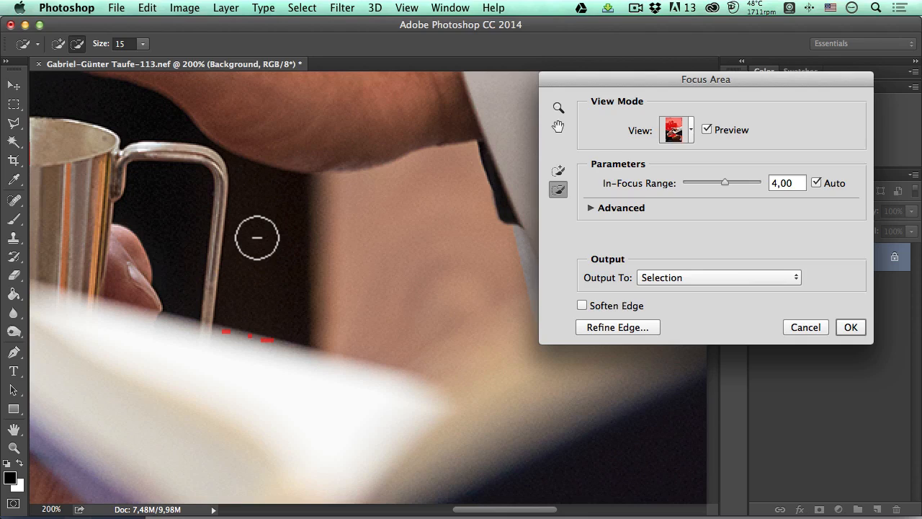
{"action": "mouse_move", "coordinate": [256, 237]}
{"action": "left_mouse_down"}
{"action": "mouse_move", "coordinate": [264, 267]}
{"action": "mouse_move", "coordinate": [256, 195]}
{"action": "mouse_move", "coordinate": [287, 223]}
{"action": "mouse_move", "coordinate": [288, 248]}
{"action": "left_mouse_up"}
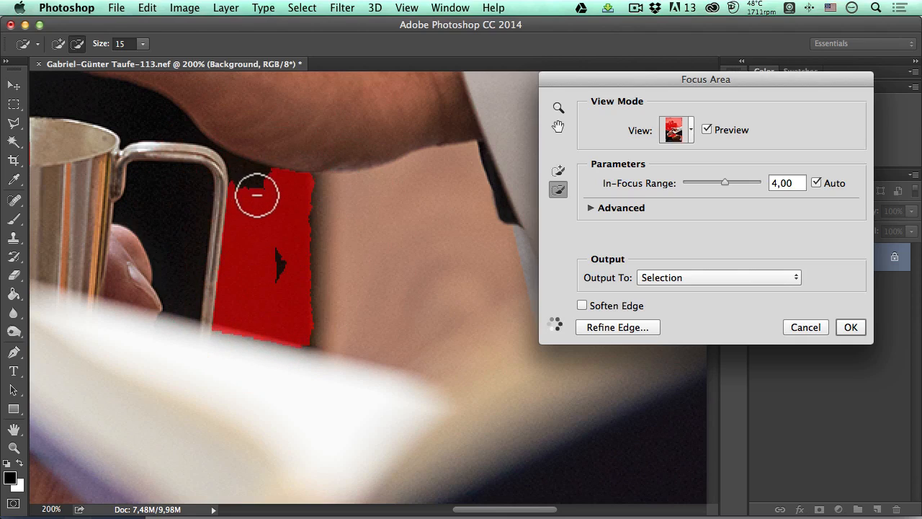
{"action": "left_click_drag", "start_coordinate": [181, 191], "coordinate": [181, 306]}
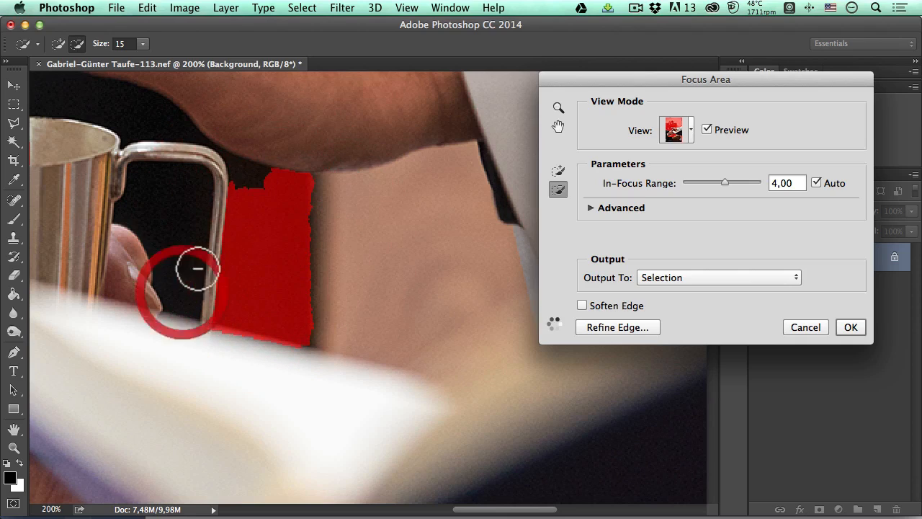
{"action": "mouse_move", "coordinate": [263, 201]}
{"action": "left_mouse_down"}
{"action": "mouse_move", "coordinate": [239, 172]}
{"action": "mouse_move", "coordinate": [269, 188]}
{"action": "left_mouse_up"}
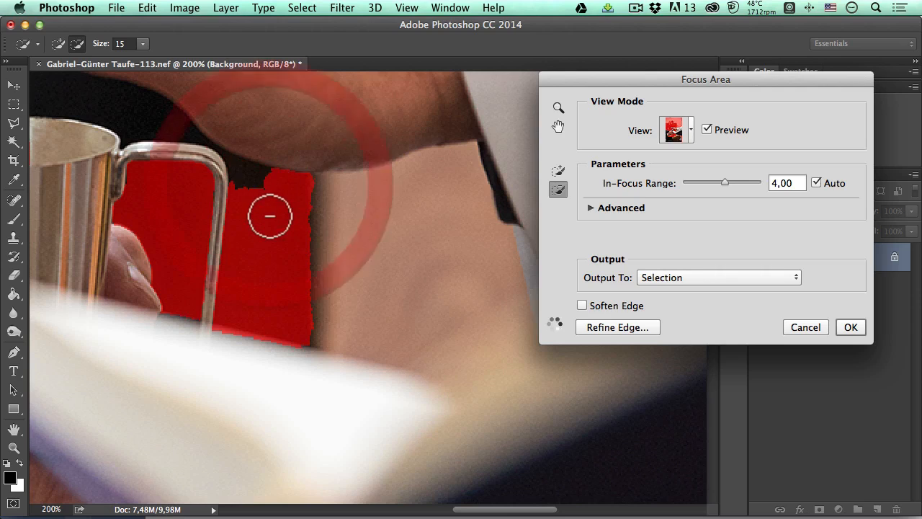
Subtract the beige background between the jug's handle, the white sleeve and the book from the focus area
{"action": "key", "text": "super+minus"}
{"action": "key", "text": "super+minus"}
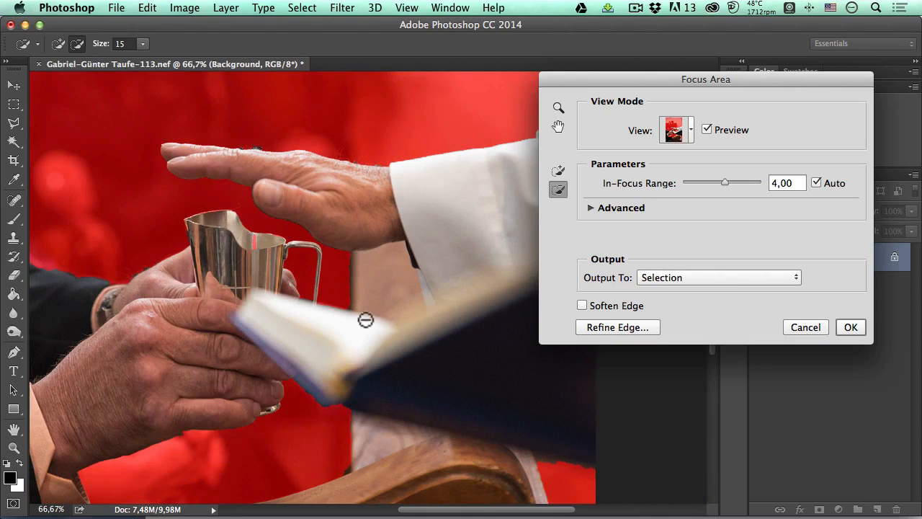
{"action": "left_click_drag", "start_coordinate": [336, 275], "coordinate": [403, 278]}
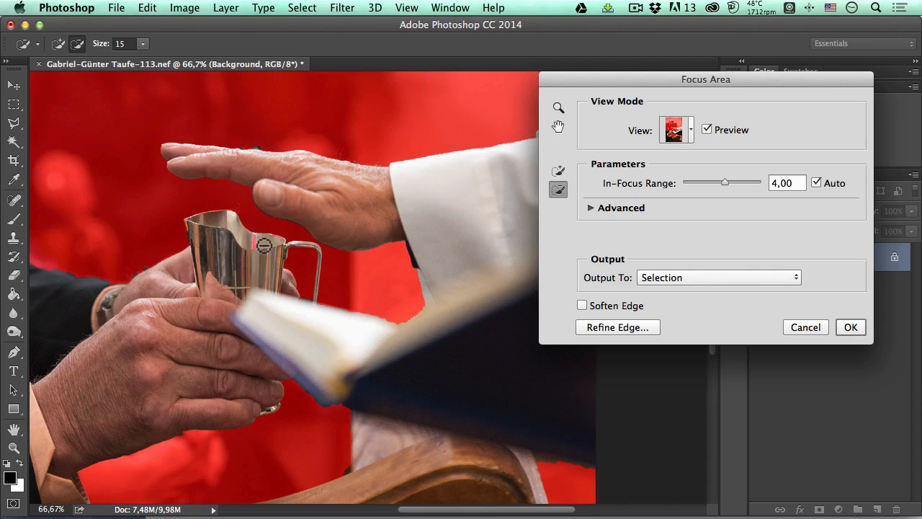
{"action": "key", "text": "super+minus"}
{"action": "key", "text": "super+minus"}
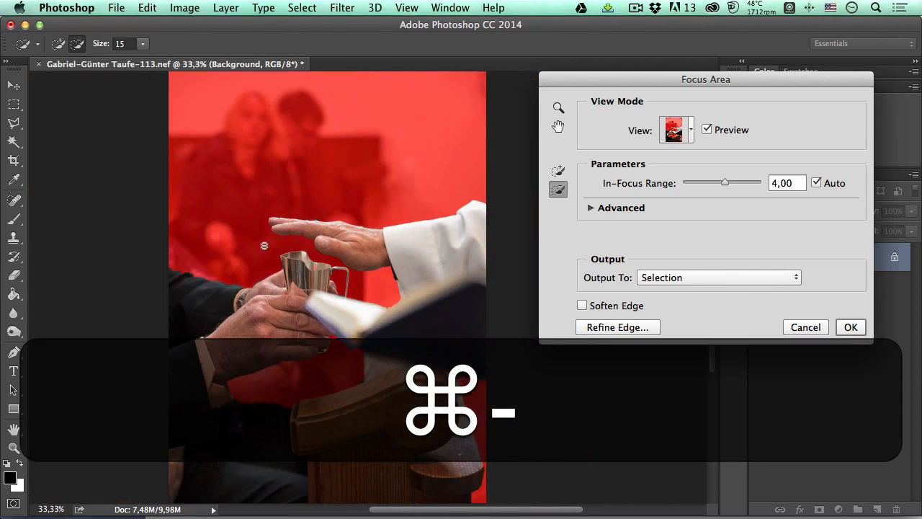
{"action": "key", "text": "super+minus"}
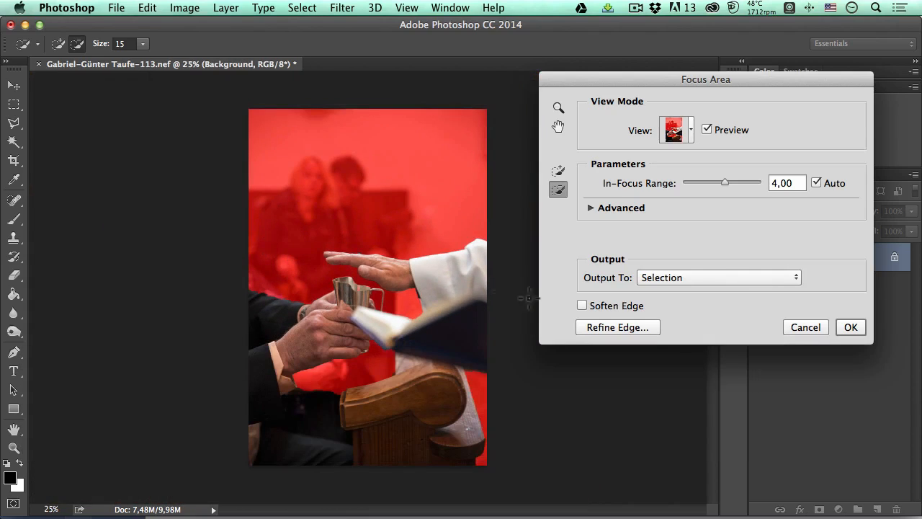
Send the focus selection to Refine Edge and inspect the raised hand's edge up close in On Layers view
{"action": "left_click", "coordinate": [616, 328]}
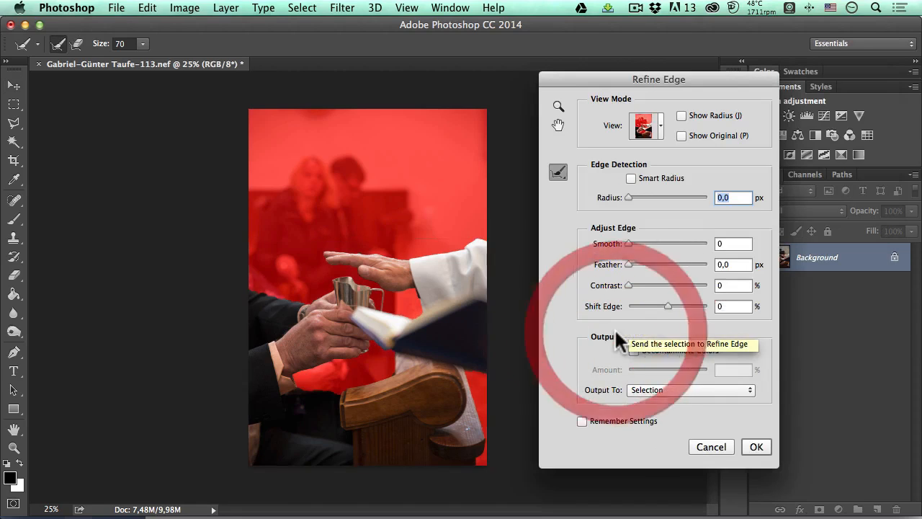
{"action": "left_click", "coordinate": [660, 126]}
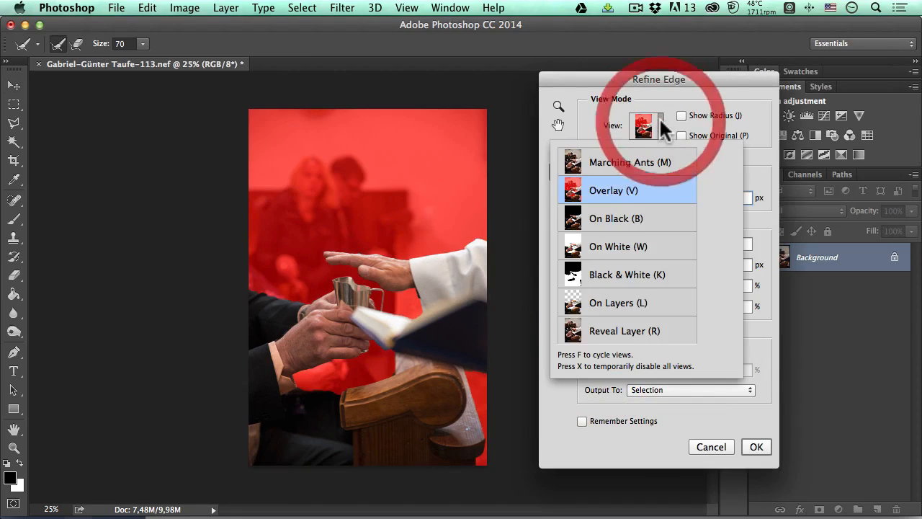
{"action": "left_click", "coordinate": [609, 304]}
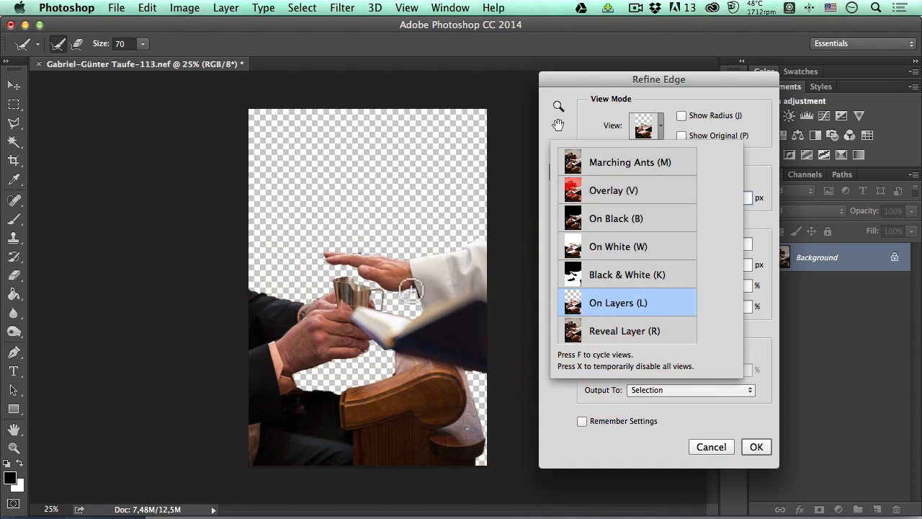
{"action": "left_click", "coordinate": [363, 261], "text": "super"}
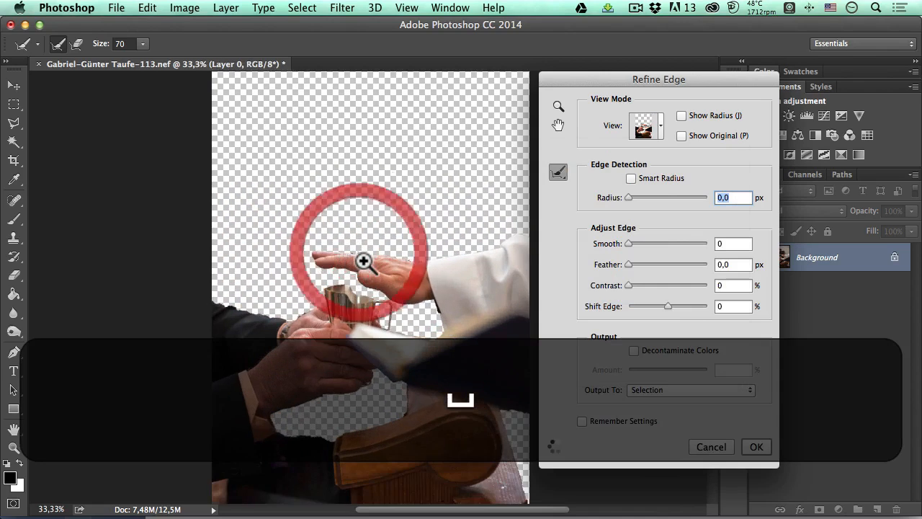
{"action": "left_click", "coordinate": [363, 260], "text": "super"}
{"action": "left_click", "coordinate": [364, 261], "text": "super"}
{"action": "left_click", "coordinate": [363, 262], "text": "super"}
{"action": "left_click", "coordinate": [362, 261], "text": "super"}
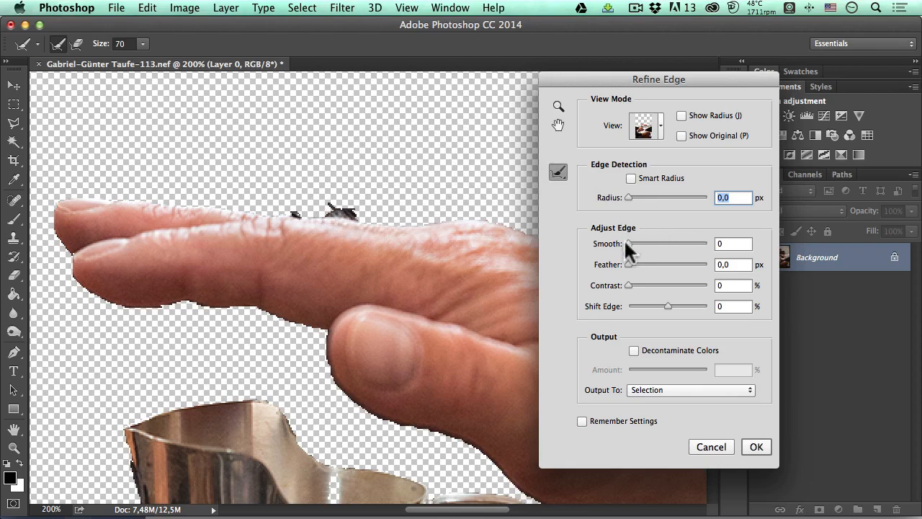
Switch to Overlay view and refine the upper edge of the raised hand with the Refine Radius brush at size 25
{"action": "left_click", "coordinate": [660, 126]}
{"action": "left_click", "coordinate": [605, 190]}
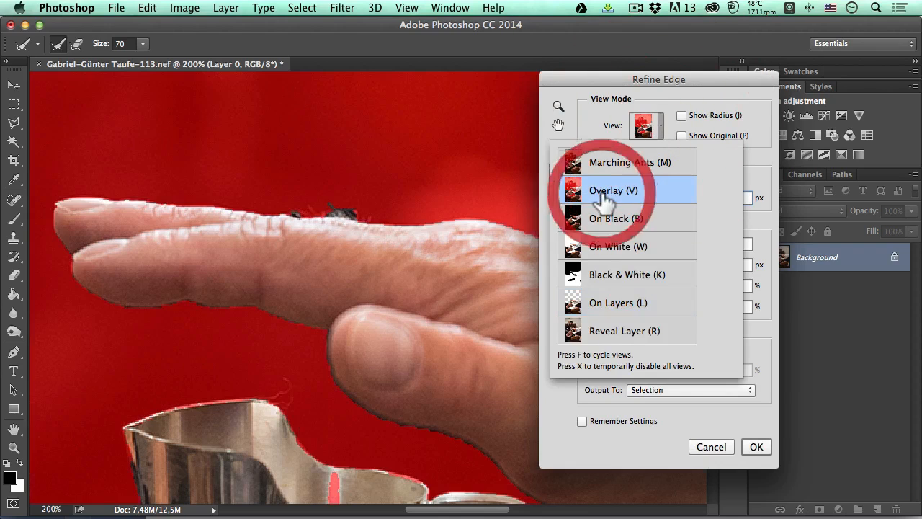
{"action": "key", "text": "bracketleft"}
{"action": "key", "text": "bracketleft"}
{"action": "key", "text": "bracketleft"}
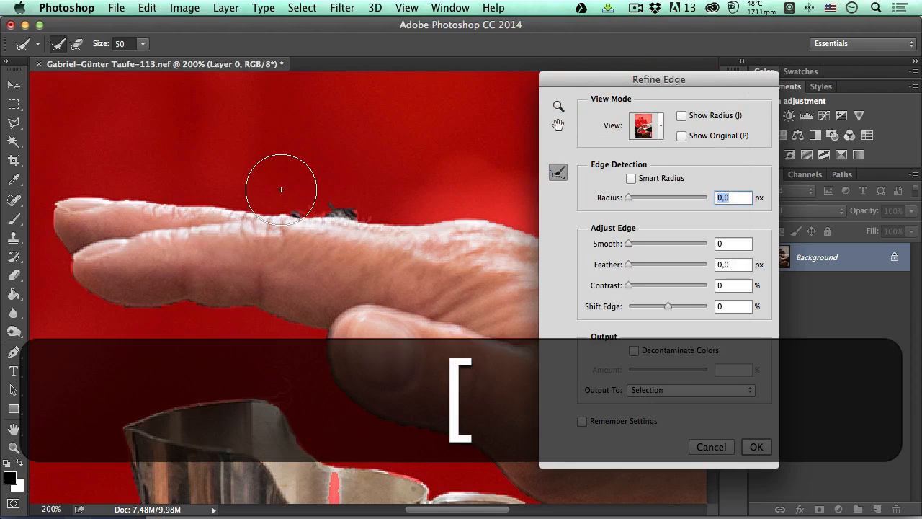
{"action": "key", "text": "bracketleft"}
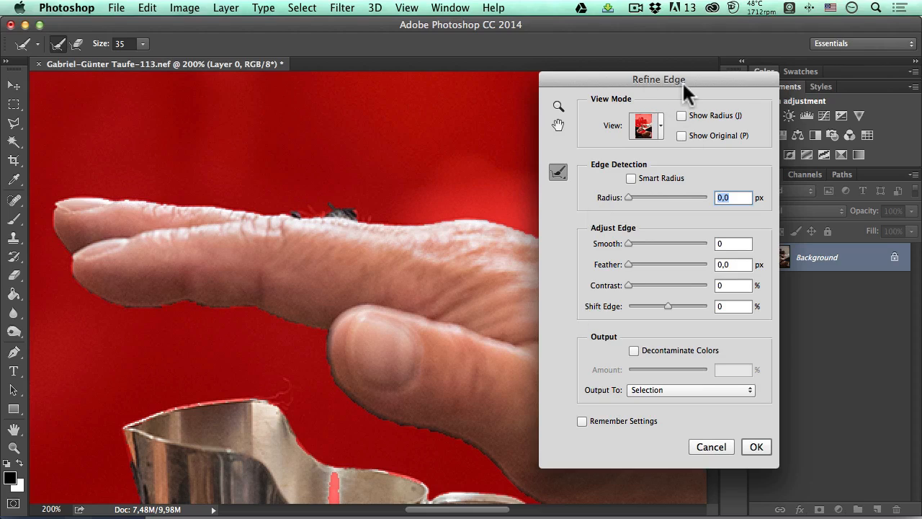
{"action": "key", "text": "bracketleft"}
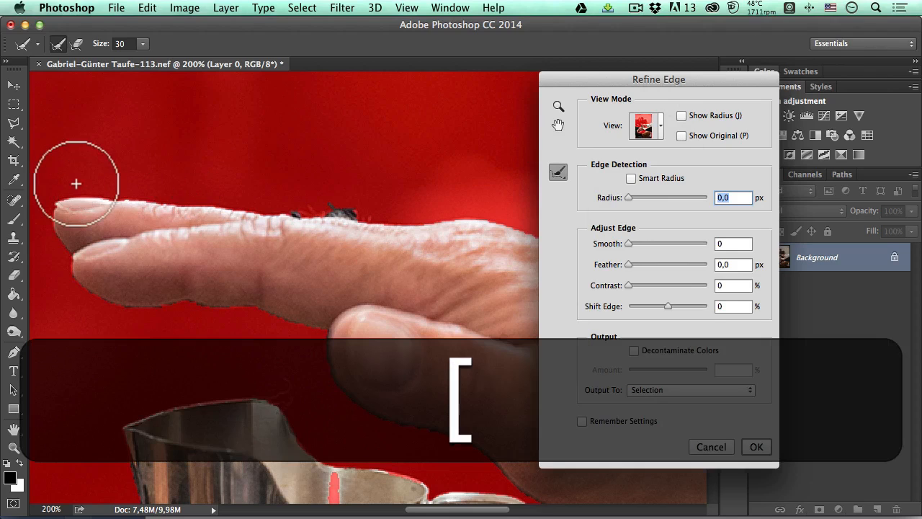
{"action": "left_click_drag", "start_coordinate": [58, 186], "coordinate": [375, 209]}
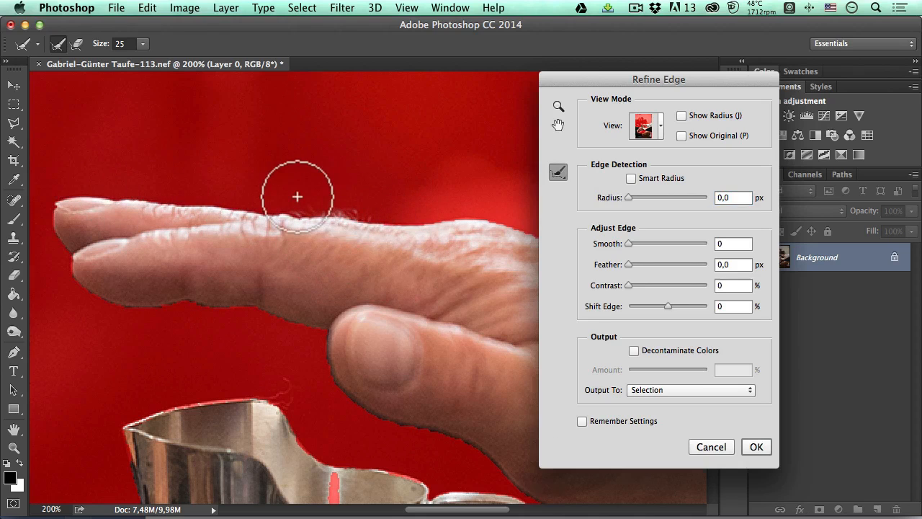
{"action": "scroll", "coordinate": [341, 199], "scroll_direction": "right", "scroll_amount": 8}
{"action": "mouse_move", "coordinate": [83, 208]}
{"action": "left_mouse_down"}
{"action": "mouse_move", "coordinate": [193, 214]}
{"action": "mouse_move", "coordinate": [376, 251]}
{"action": "mouse_move", "coordinate": [425, 254]}
{"action": "mouse_move", "coordinate": [481, 236]}
{"action": "left_mouse_up"}
Refine the upper edge of the white sleeve from the cuff to the photo's right border
{"action": "scroll", "coordinate": [418, 223], "scroll_direction": "right", "scroll_amount": 5}
{"action": "scroll", "coordinate": [361, 214], "scroll_direction": "right", "scroll_amount": 5}
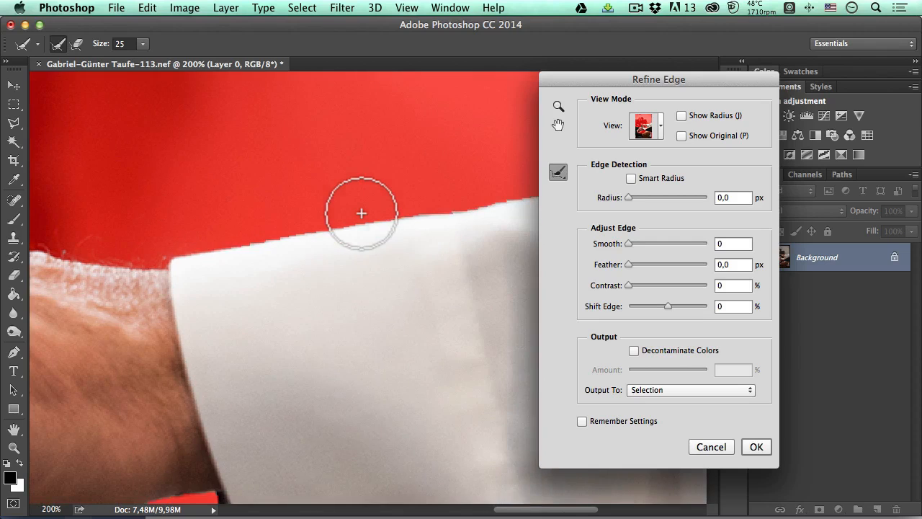
{"action": "mouse_move", "coordinate": [259, 230]}
{"action": "left_mouse_down"}
{"action": "mouse_move", "coordinate": [243, 235]}
{"action": "mouse_move", "coordinate": [481, 202]}
{"action": "left_mouse_up"}
{"action": "scroll", "coordinate": [288, 216], "scroll_direction": "right", "scroll_amount": 8}
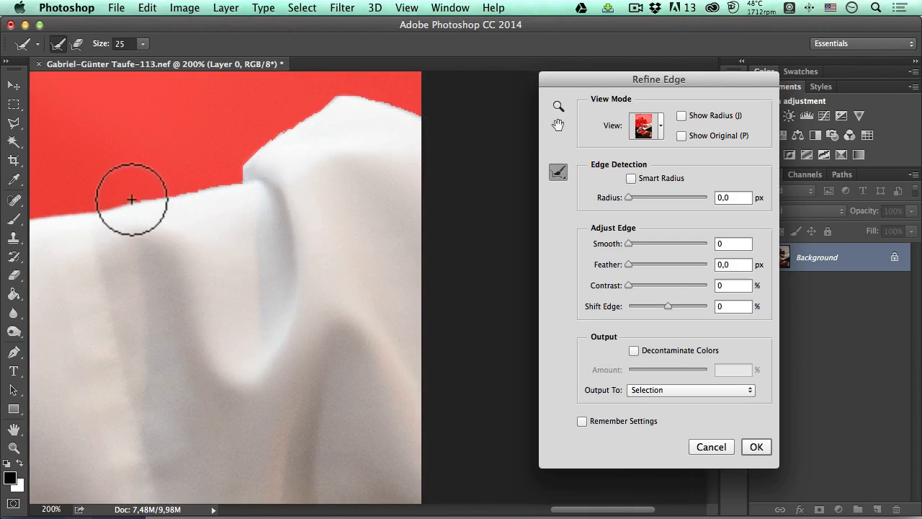
{"action": "mouse_move", "coordinate": [129, 195]}
{"action": "left_mouse_down"}
{"action": "mouse_move", "coordinate": [234, 174]}
{"action": "mouse_move", "coordinate": [318, 108]}
{"action": "mouse_move", "coordinate": [413, 104]}
{"action": "left_mouse_up"}
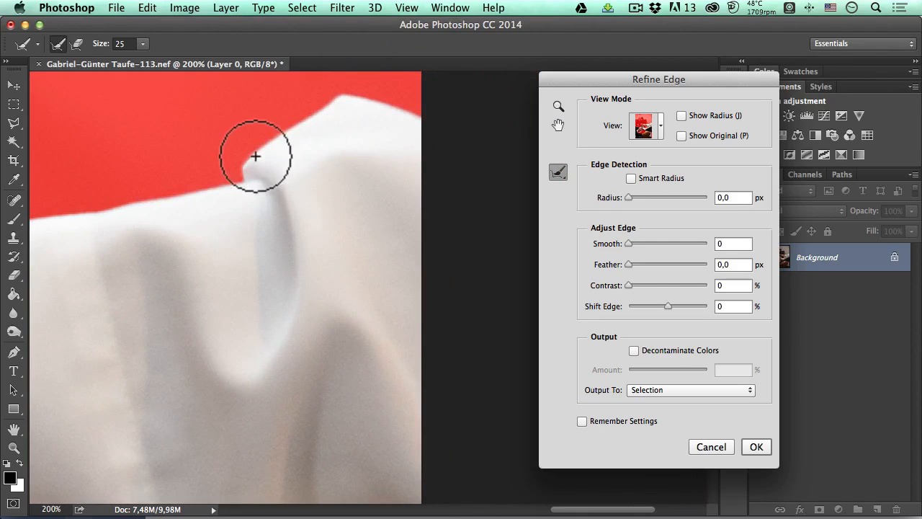
Refine the lower edge of the raised hand from the white cuff along the wrist to the thumb
{"action": "scroll", "coordinate": [255, 156], "scroll_direction": "left", "scroll_amount": 8}
{"action": "scroll", "coordinate": [256, 156], "scroll_direction": "down", "scroll_amount": 8}
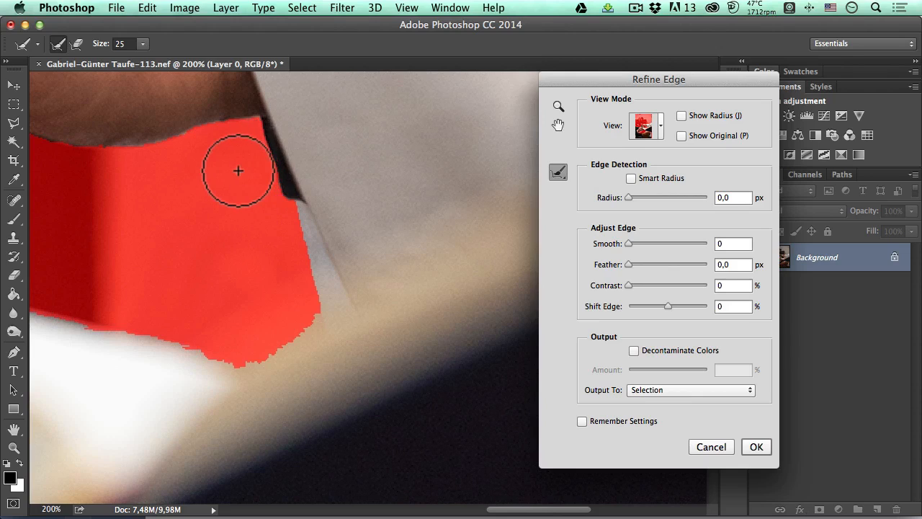
{"action": "scroll", "coordinate": [252, 155], "scroll_direction": "up", "scroll_amount": 4}
{"action": "scroll", "coordinate": [238, 180], "scroll_direction": "left", "scroll_amount": 8}
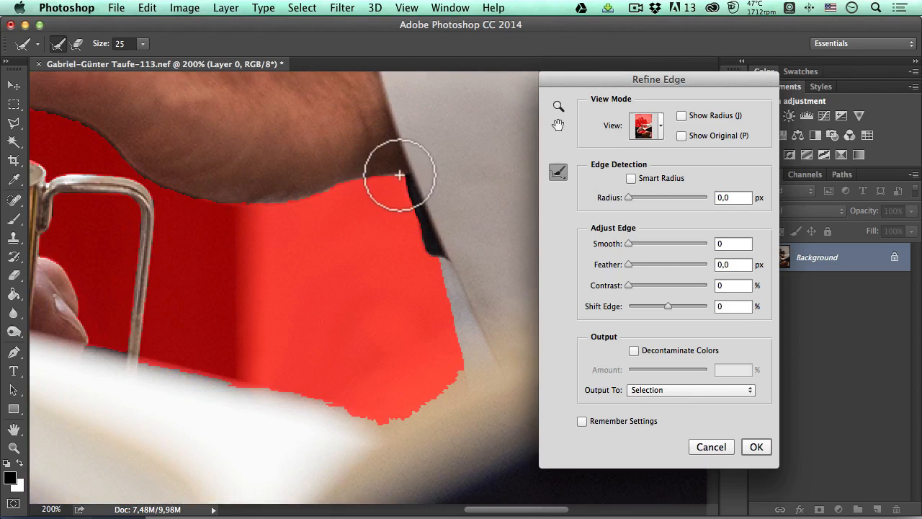
{"action": "mouse_move", "coordinate": [391, 175]}
{"action": "left_mouse_down"}
{"action": "mouse_move", "coordinate": [245, 203]}
{"action": "mouse_move", "coordinate": [185, 192]}
{"action": "mouse_move", "coordinate": [122, 160]}
{"action": "left_mouse_up"}
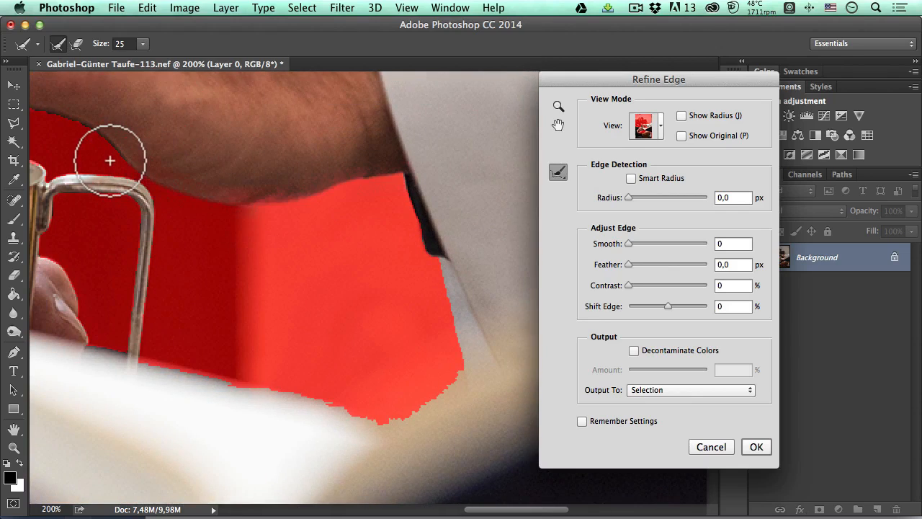
{"action": "scroll", "coordinate": [109, 150], "scroll_direction": "left", "scroll_amount": 7}
{"action": "scroll", "coordinate": [137, 177], "scroll_direction": "up", "scroll_amount": 5}
{"action": "mouse_move", "coordinate": [278, 241]}
{"action": "left_mouse_down"}
{"action": "mouse_move", "coordinate": [218, 209]}
{"action": "mouse_move", "coordinate": [125, 180]}
{"action": "mouse_move", "coordinate": [97, 110]}
{"action": "left_mouse_up"}
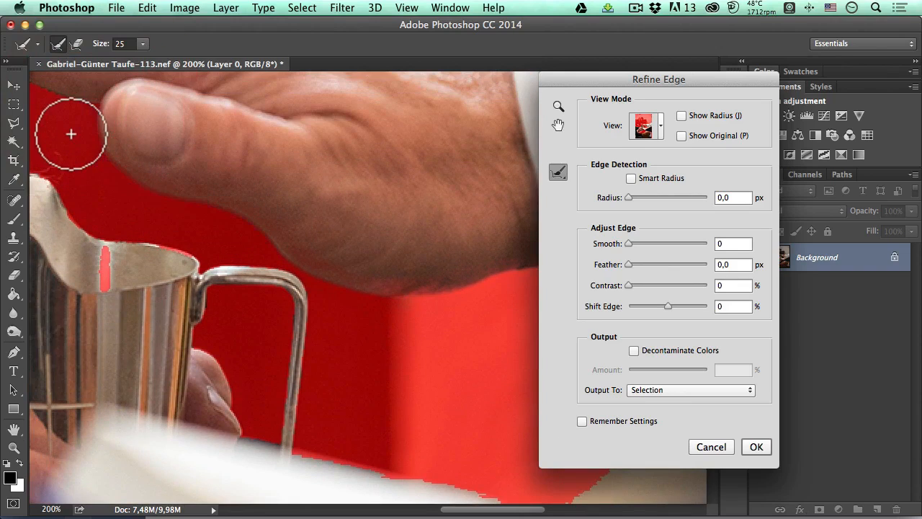
Refine the underside of the raised hand's fingers and the edge around both fingertips
{"action": "scroll", "coordinate": [71, 134], "scroll_direction": "up", "scroll_amount": 4}
{"action": "scroll", "coordinate": [71, 134], "scroll_direction": "left", "scroll_amount": 3}
{"action": "scroll", "coordinate": [114, 183], "scroll_direction": "left", "scroll_amount": 8}
{"action": "scroll", "coordinate": [114, 182], "scroll_direction": "left", "scroll_amount": 3}
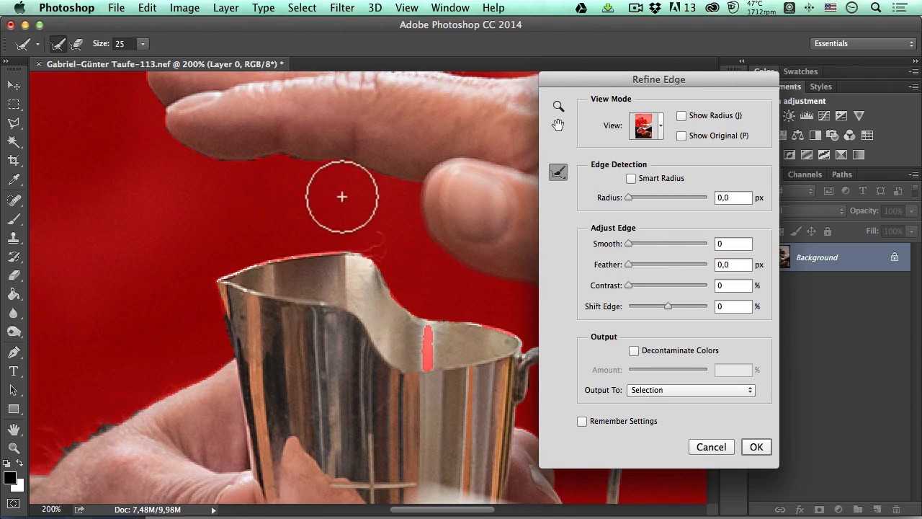
{"action": "mouse_move", "coordinate": [396, 183]}
{"action": "left_mouse_down"}
{"action": "mouse_move", "coordinate": [333, 164]}
{"action": "mouse_move", "coordinate": [207, 155]}
{"action": "mouse_move", "coordinate": [162, 134]}
{"action": "left_mouse_up"}
{"action": "scroll", "coordinate": [144, 165], "scroll_direction": "up", "scroll_amount": 3}
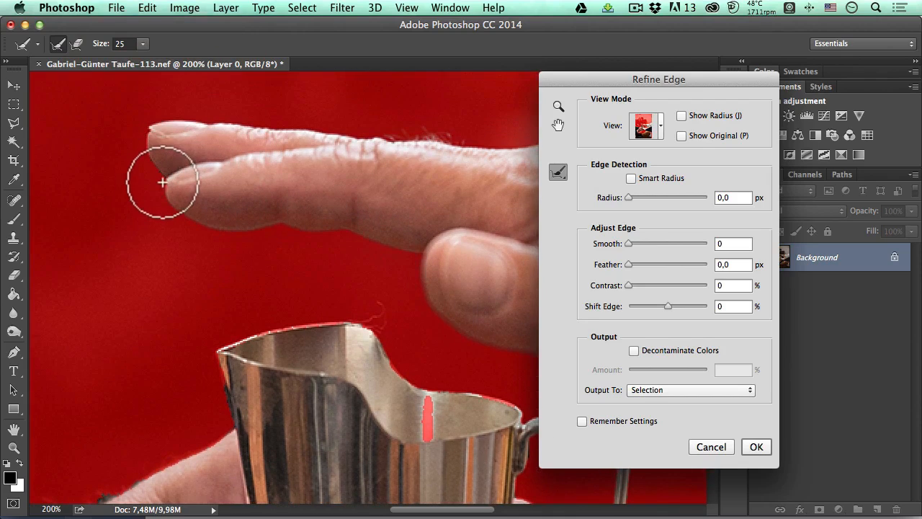
{"action": "left_click_drag", "start_coordinate": [165, 181], "coordinate": [141, 133]}
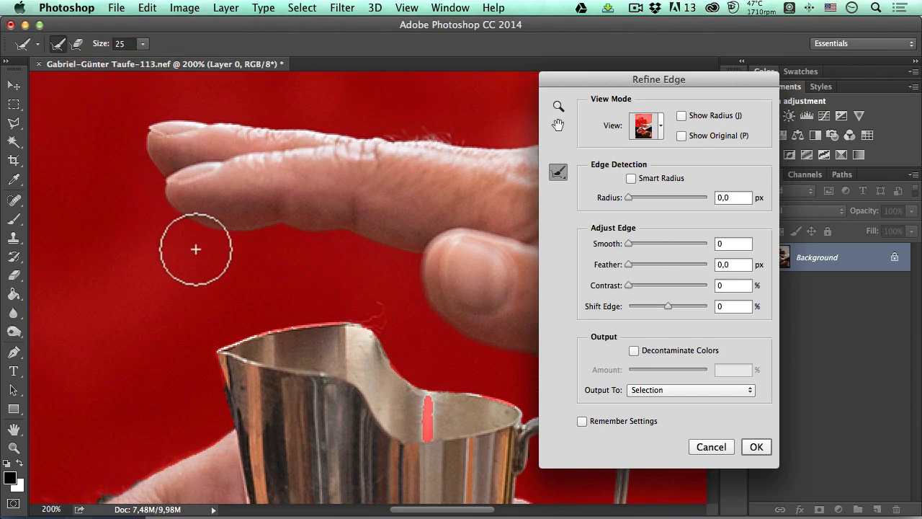
Refine the edge along the jug's rim and left side and the upper edge of the hand holding it
{"action": "scroll", "coordinate": [198, 247], "scroll_direction": "down", "scroll_amount": 3}
{"action": "mouse_move", "coordinate": [401, 237]}
{"action": "left_mouse_down"}
{"action": "mouse_move", "coordinate": [314, 234]}
{"action": "mouse_move", "coordinate": [232, 250]}
{"action": "mouse_move", "coordinate": [208, 269]}
{"action": "mouse_move", "coordinate": [220, 342]}
{"action": "mouse_move", "coordinate": [137, 382]}
{"action": "mouse_move", "coordinate": [54, 443]}
{"action": "left_mouse_up"}
{"action": "scroll", "coordinate": [152, 274], "scroll_direction": "left", "scroll_amount": 6}
{"action": "scroll", "coordinate": [151, 274], "scroll_direction": "down", "scroll_amount": 2}
{"action": "scroll", "coordinate": [151, 275], "scroll_direction": "down", "scroll_amount": 3}
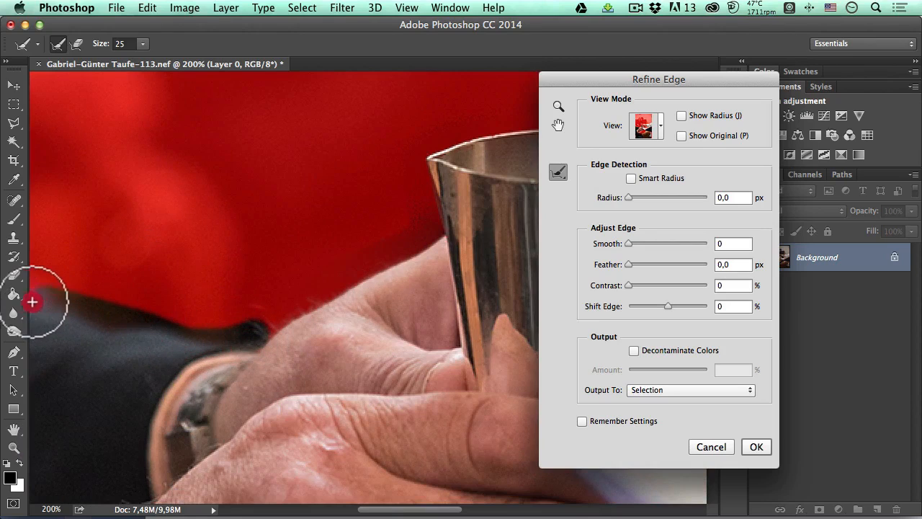
Refine the upper edge of the dark jacket sleeve up to the photo's left border
{"action": "scroll", "coordinate": [118, 267], "scroll_direction": "left", "scroll_amount": 6}
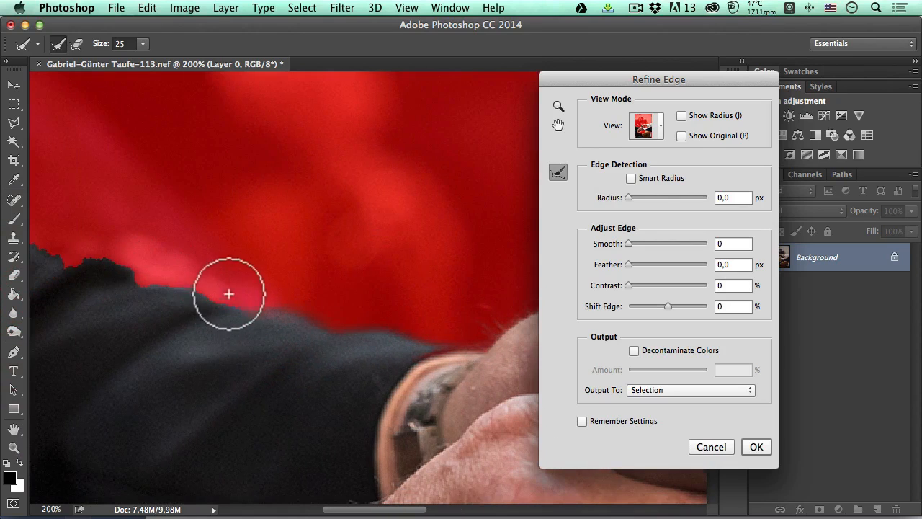
{"action": "scroll", "coordinate": [108, 253], "scroll_direction": "left", "scroll_amount": 3}
{"action": "scroll", "coordinate": [108, 252], "scroll_direction": "left", "scroll_amount": 2}
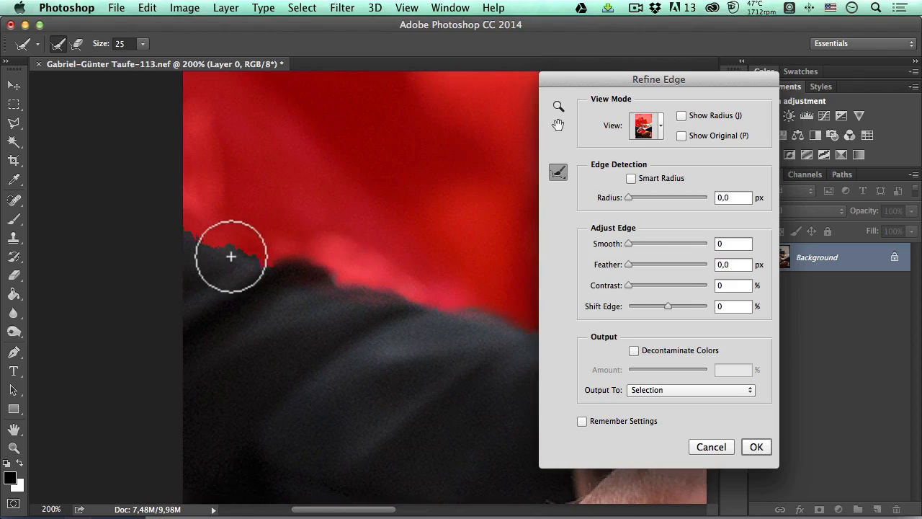
{"action": "mouse_move", "coordinate": [232, 255]}
{"action": "left_mouse_down"}
{"action": "mouse_move", "coordinate": [278, 262]}
{"action": "mouse_move", "coordinate": [160, 206]}
{"action": "mouse_move", "coordinate": [198, 238]}
{"action": "mouse_move", "coordinate": [208, 236]}
{"action": "mouse_move", "coordinate": [179, 198]}
{"action": "mouse_move", "coordinate": [307, 272]}
{"action": "mouse_move", "coordinate": [293, 303]}
{"action": "left_mouse_up"}
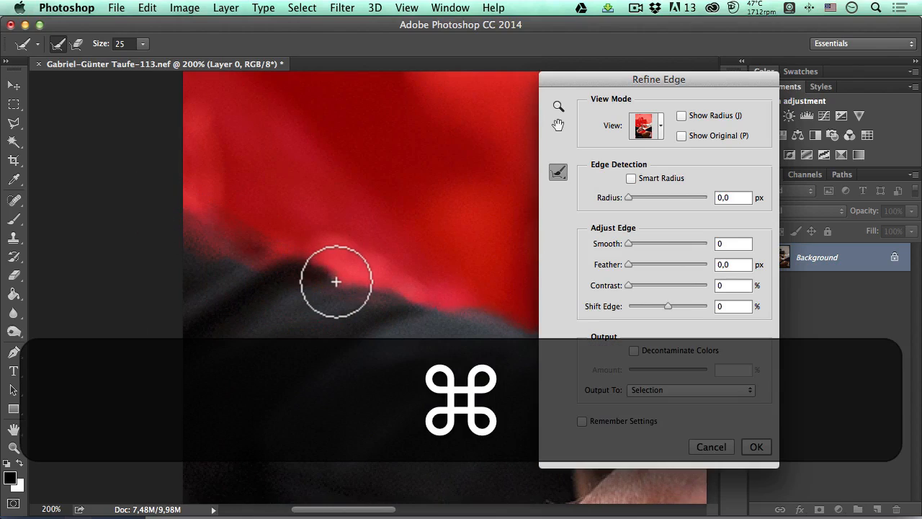
Refine the ragged edge of the dark clothing between the shirt cuff and the wooden bench
{"action": "key", "text": "super+minus"}
{"action": "key", "text": "super+minus"}
{"action": "scroll", "coordinate": [336, 282], "scroll_direction": "down", "scroll_amount": 5}
{"action": "scroll", "coordinate": [336, 282], "scroll_direction": "right", "scroll_amount": 3}
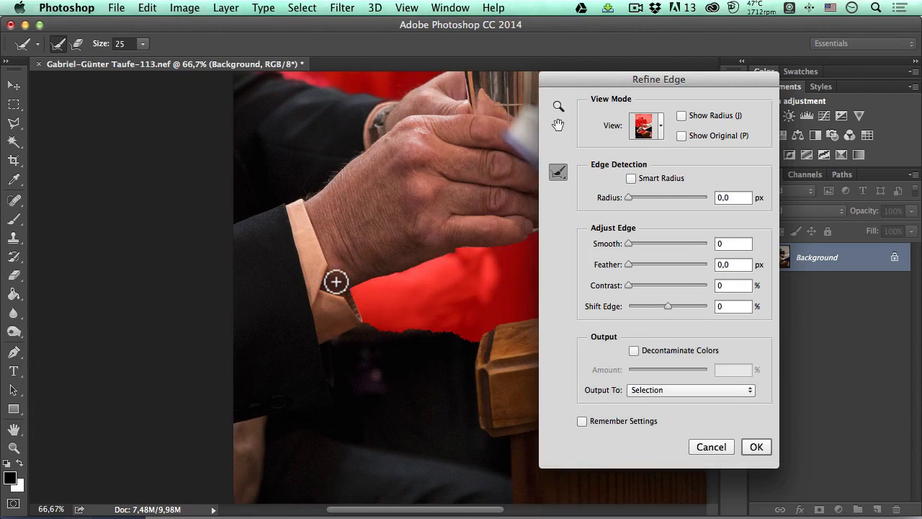
{"action": "scroll", "coordinate": [335, 282], "scroll_direction": "right", "scroll_amount": 2}
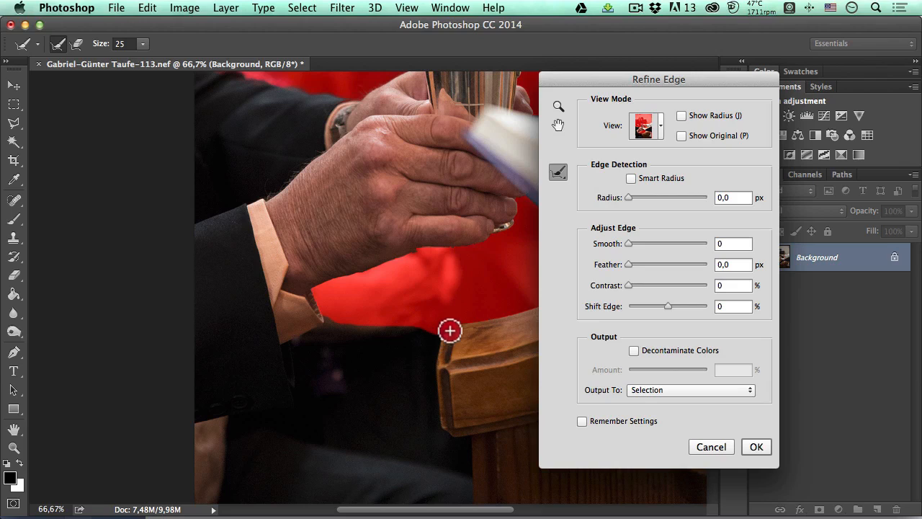
{"action": "scroll", "coordinate": [448, 319], "scroll_direction": "right", "scroll_amount": 10}
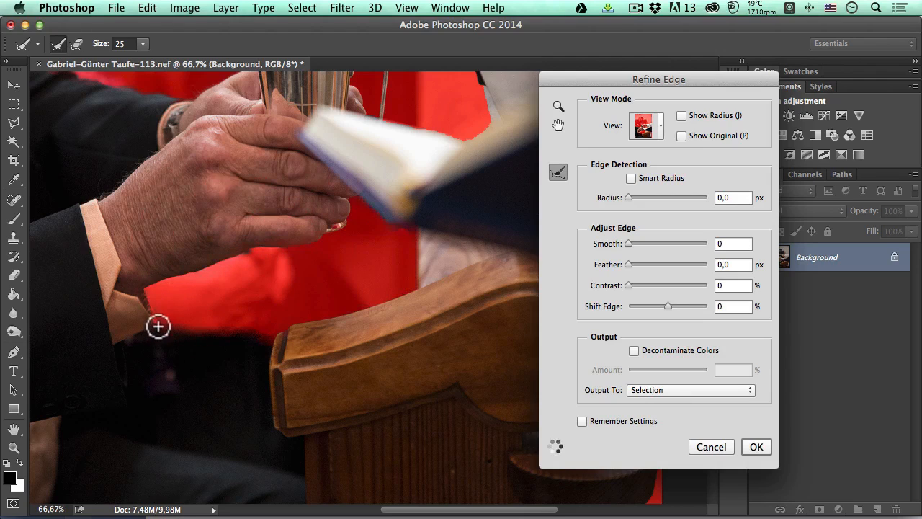
{"action": "scroll", "coordinate": [285, 290], "scroll_direction": "right", "scroll_amount": 10}
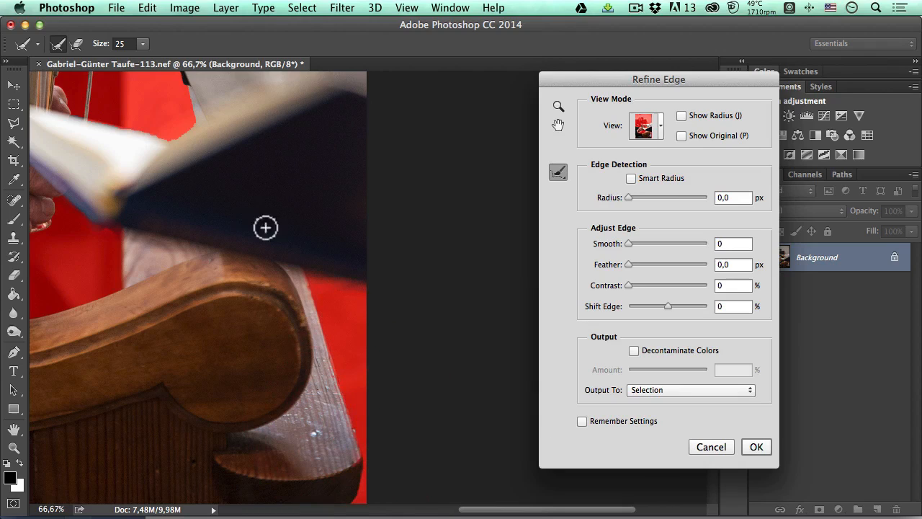
Refine the edges of the open book and white sleeve around the gap beside the jug's handle
{"action": "scroll", "coordinate": [251, 214], "scroll_direction": "up", "scroll_amount": 5}
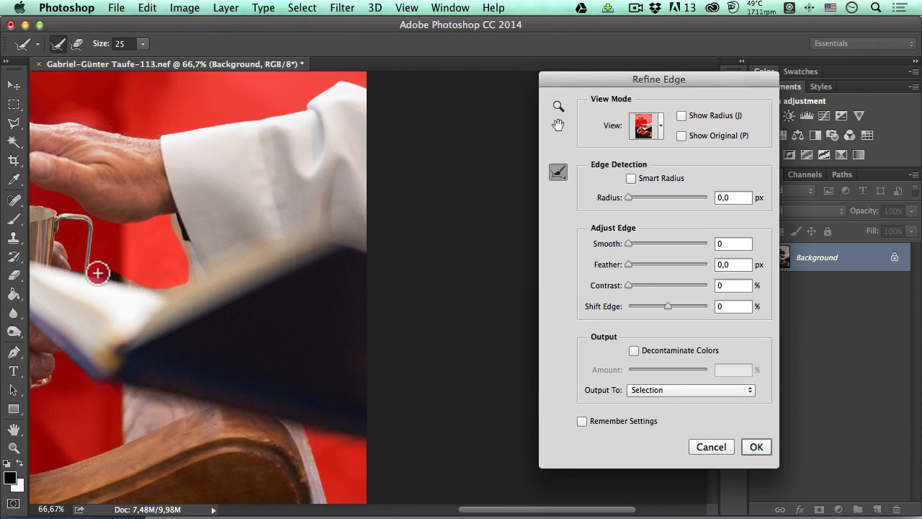
{"action": "left_click_drag", "start_coordinate": [88, 272], "coordinate": [88, 268]}
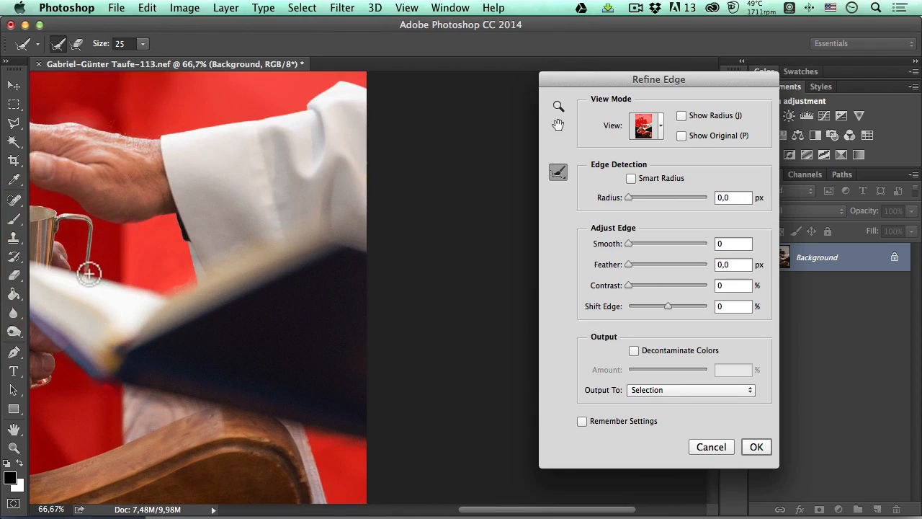
{"action": "left_click", "coordinate": [63, 272]}
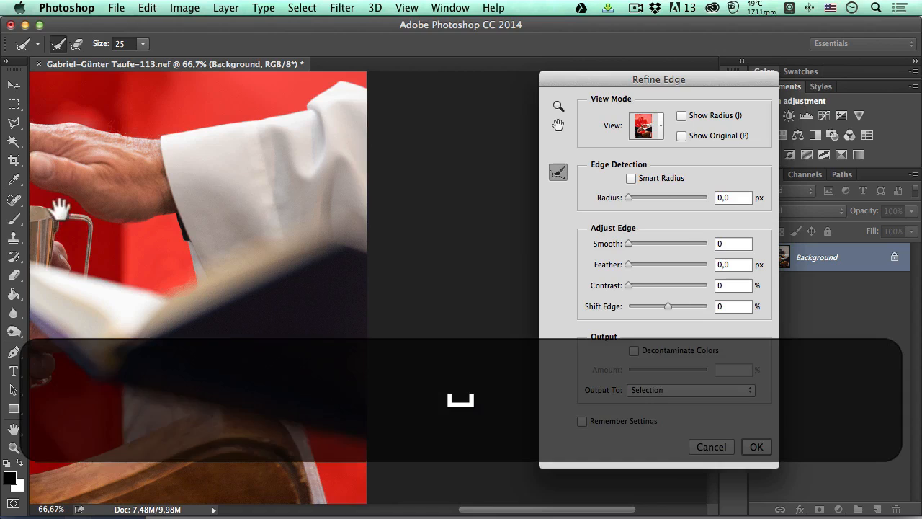
Brush over the masked strip inside the jug's opening to bring it back into the selection
{"action": "left_click_drag", "start_coordinate": [59, 211], "coordinate": [209, 226]}
{"action": "left_click", "coordinate": [207, 235], "text": "super"}
{"action": "left_click", "coordinate": [207, 238], "text": "super"}
{"action": "left_click_drag", "start_coordinate": [154, 204], "coordinate": [150, 238]}
Refine the jug's rim and the outer side of its handle, undoing the first stroke and repainting it in two strokes
{"action": "mouse_move", "coordinate": [108, 136]}
{"action": "left_mouse_down"}
{"action": "mouse_move", "coordinate": [128, 170]}
{"action": "mouse_move", "coordinate": [337, 221]}
{"action": "mouse_move", "coordinate": [350, 256]}
{"action": "mouse_move", "coordinate": [351, 308]}
{"action": "mouse_move", "coordinate": [327, 395]}
{"action": "left_mouse_up"}
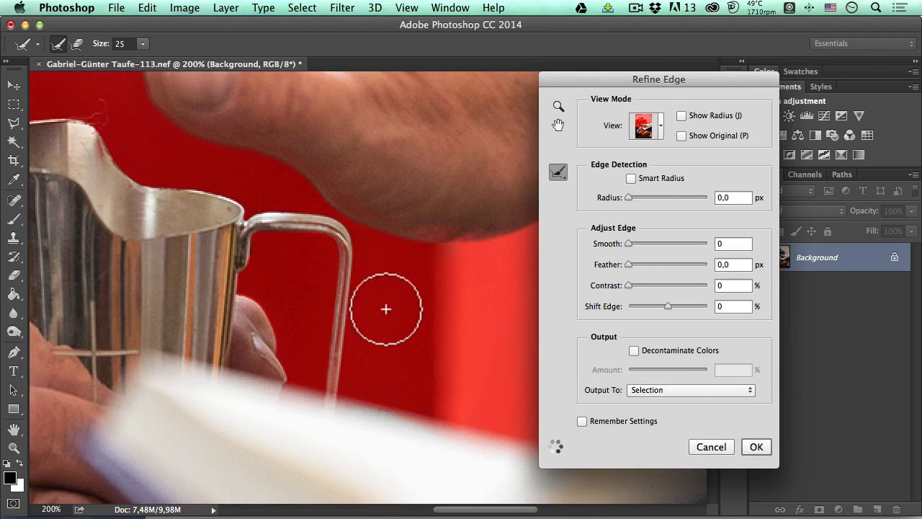
{"action": "key", "text": "super+z"}
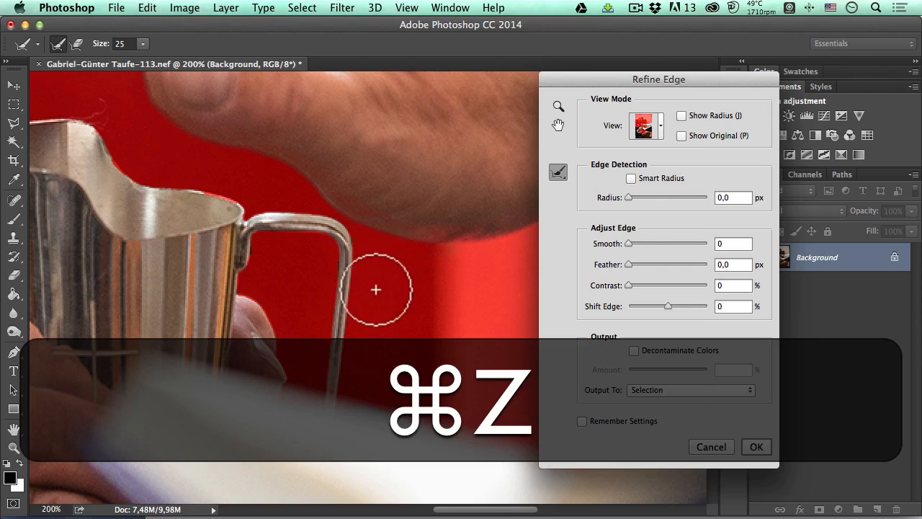
{"action": "mouse_move", "coordinate": [108, 138]}
{"action": "left_mouse_down"}
{"action": "mouse_move", "coordinate": [159, 184]}
{"action": "mouse_move", "coordinate": [243, 190]}
{"action": "mouse_move", "coordinate": [235, 207]}
{"action": "mouse_move", "coordinate": [289, 196]}
{"action": "mouse_move", "coordinate": [360, 212]}
{"action": "left_mouse_up"}
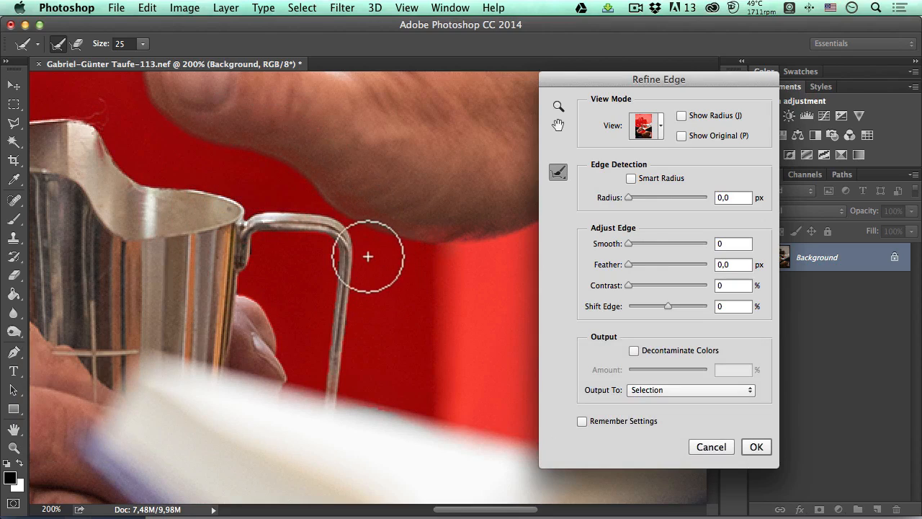
{"action": "left_click_drag", "start_coordinate": [367, 256], "coordinate": [351, 389]}
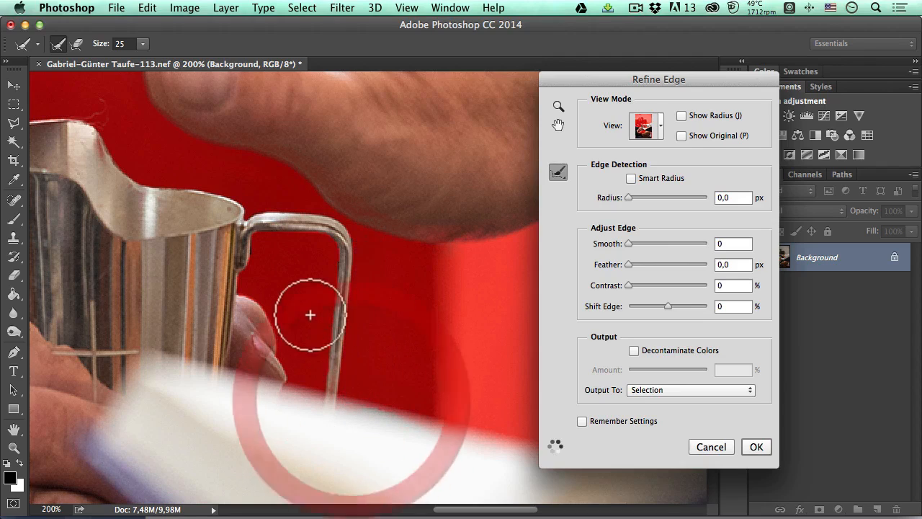
Refine the inner edge of the jug's handle with a size 15 brush and apply the Refine Edge result to the selection
{"action": "key", "text": "bracketleft"}
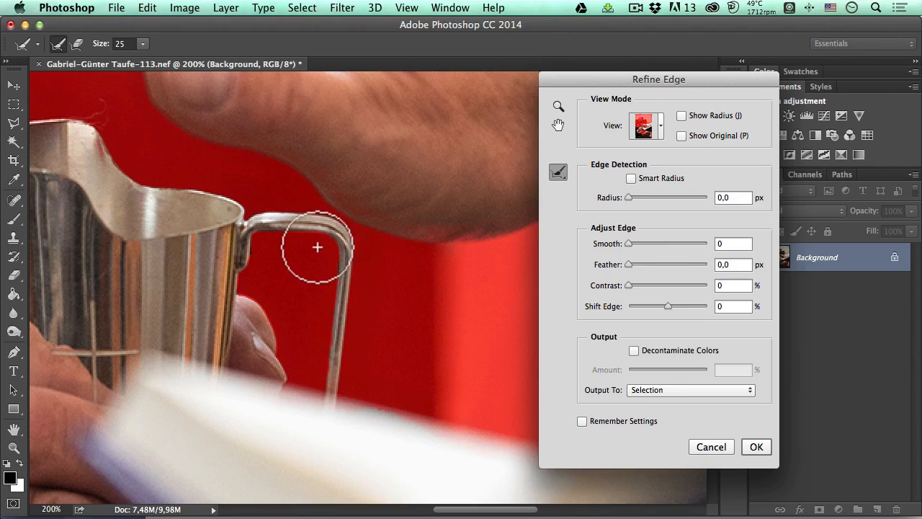
{"action": "mouse_move", "coordinate": [315, 240]}
{"action": "left_mouse_down"}
{"action": "mouse_move", "coordinate": [329, 245]}
{"action": "mouse_move", "coordinate": [332, 289]}
{"action": "mouse_move", "coordinate": [312, 395]}
{"action": "left_mouse_up"}
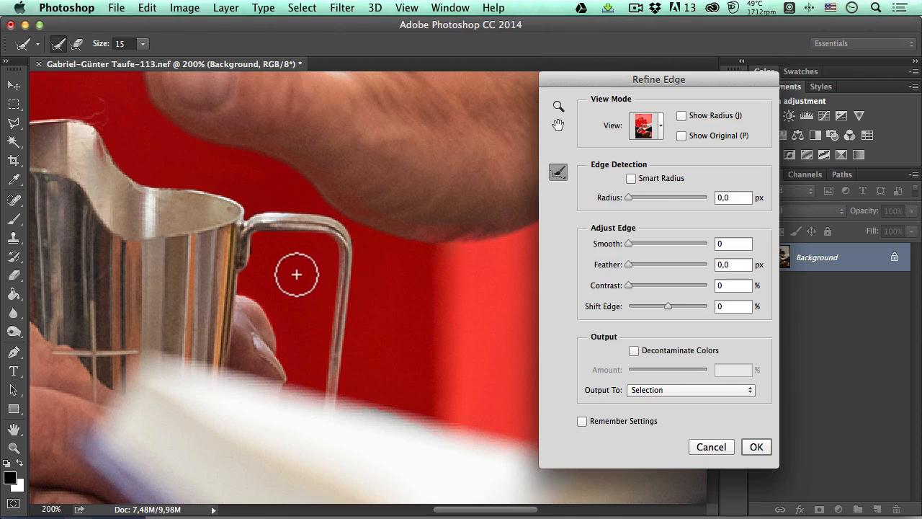
{"action": "key", "text": "super+minus"}
{"action": "key", "text": "super+minus"}
{"action": "key", "text": "super+minus"}
{"action": "key", "text": "super+minus"}
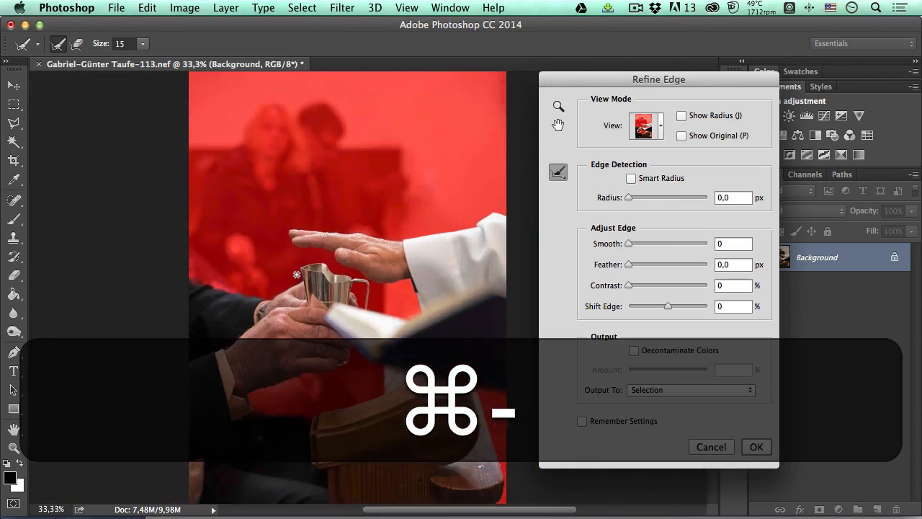
{"action": "key", "text": "super+minus"}
{"action": "key", "text": "super+minus"}
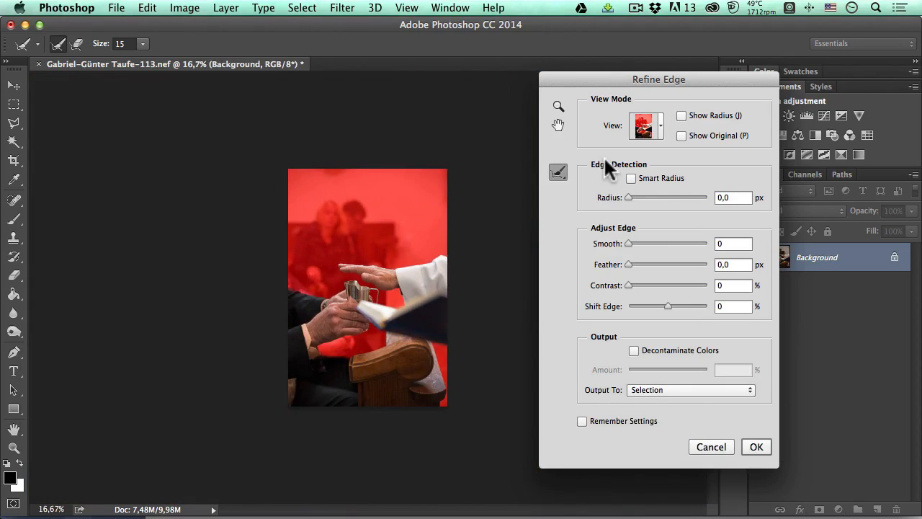
{"action": "left_click", "coordinate": [751, 448]}
{"action": "key", "text": "v"}
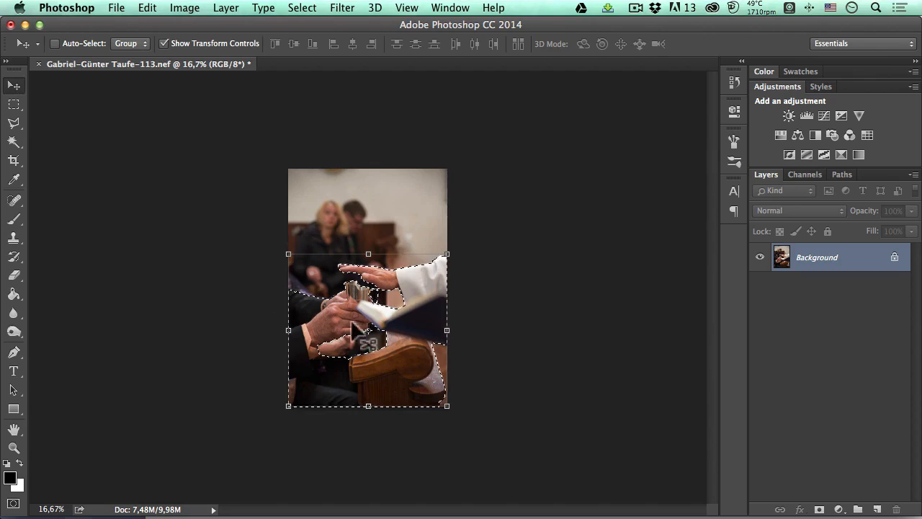
Save the selection as a new channel named "Selection of Priest" and check it in the channel list
{"action": "key", "text": "super+space"}
{"action": "left_click", "coordinate": [401, 301], "text": "super"}
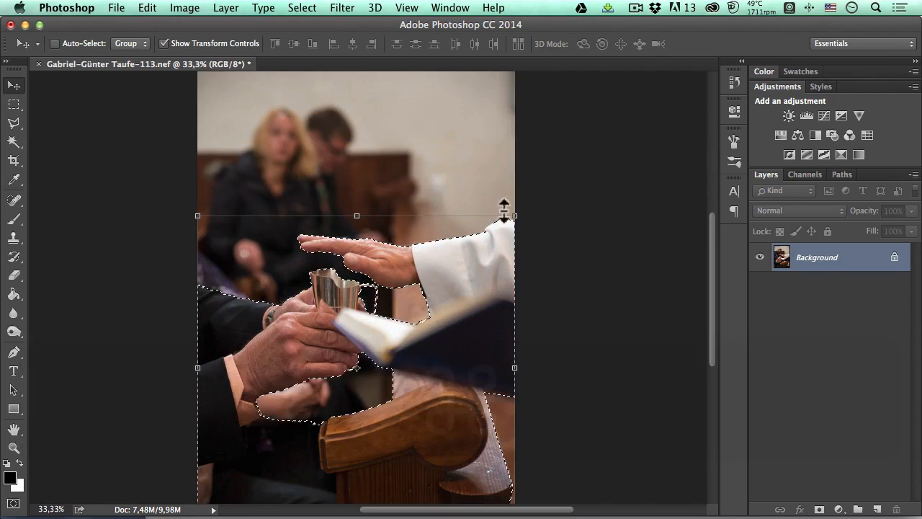
{"action": "left_click", "coordinate": [301, 8]}
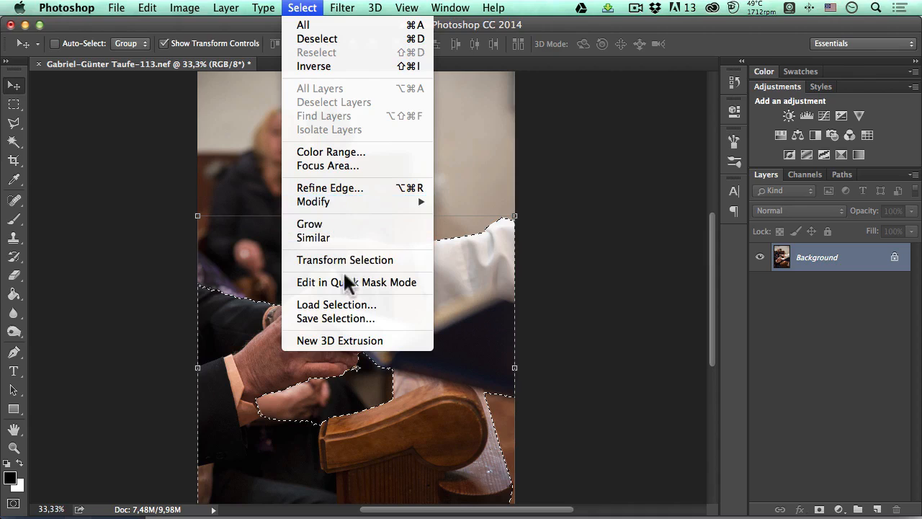
{"action": "left_click", "coordinate": [365, 318]}
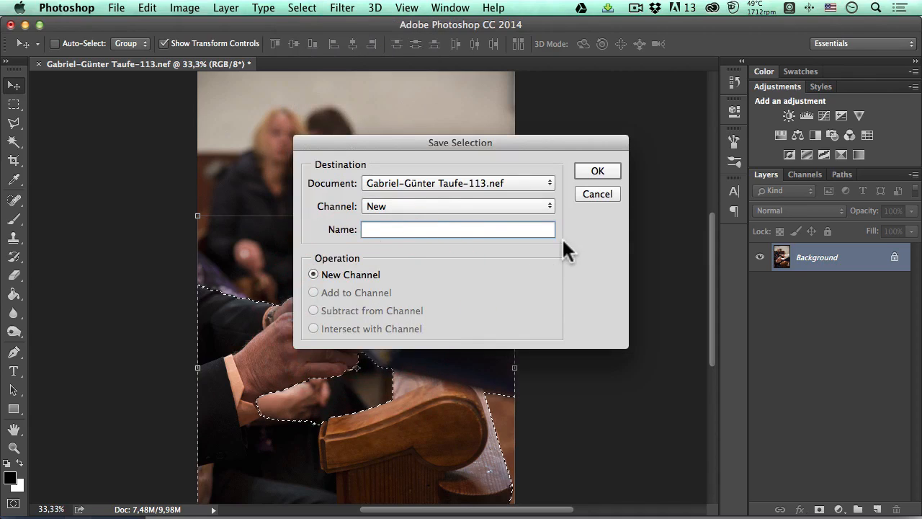
{"action": "type", "text": "Selection of Priest"}
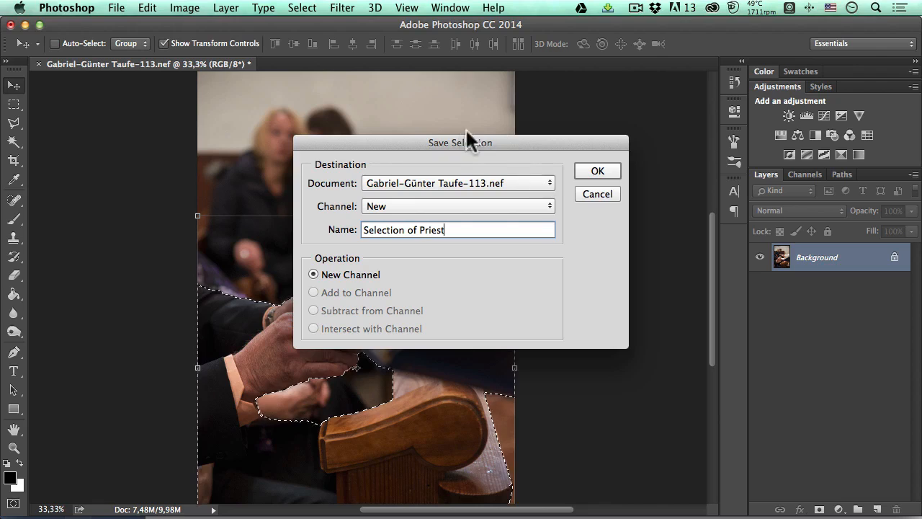
{"action": "left_click_drag", "start_coordinate": [458, 145], "coordinate": [527, 119]}
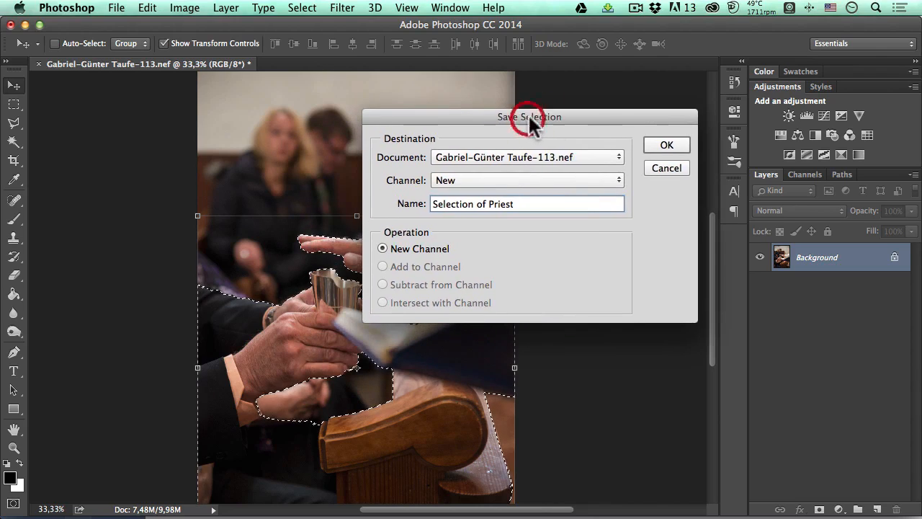
{"action": "left_click", "coordinate": [656, 143]}
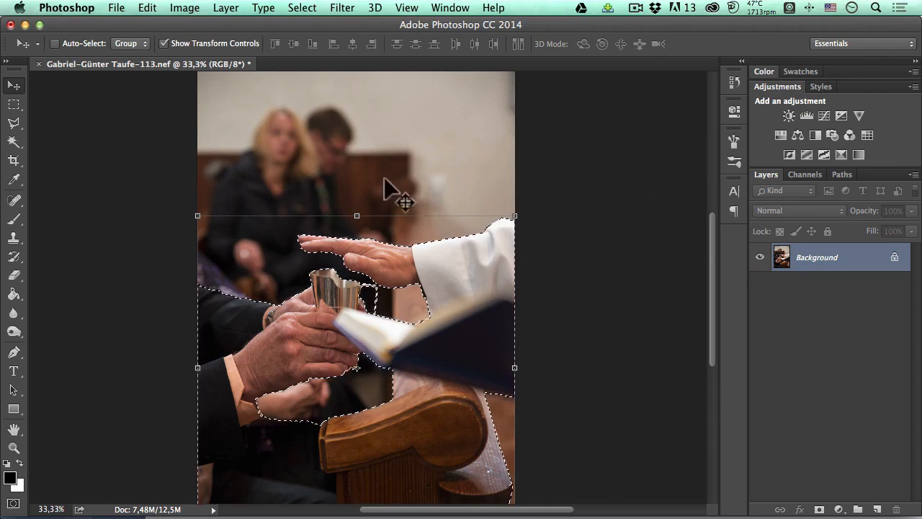
{"action": "left_click", "coordinate": [802, 177]}
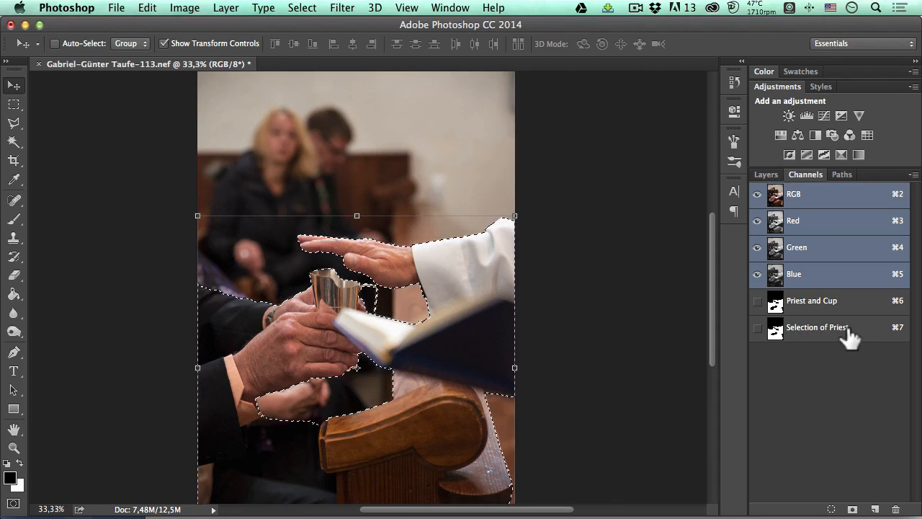
{"action": "left_click", "coordinate": [766, 174]}
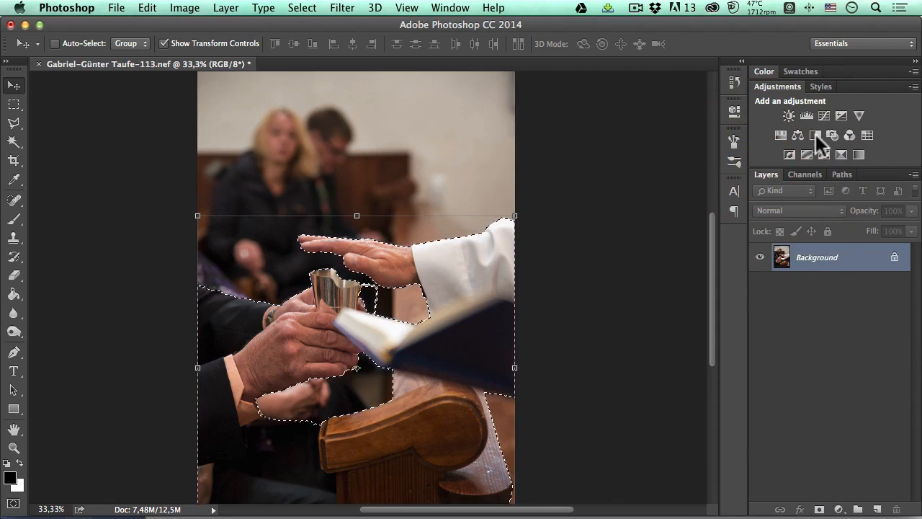
Add a Photo Filter adjustment layer to the selected foreground with Warming Filter (85) at 82% density
{"action": "scroll", "coordinate": [798, 119], "scroll_direction": "right", "scroll_amount": 1}
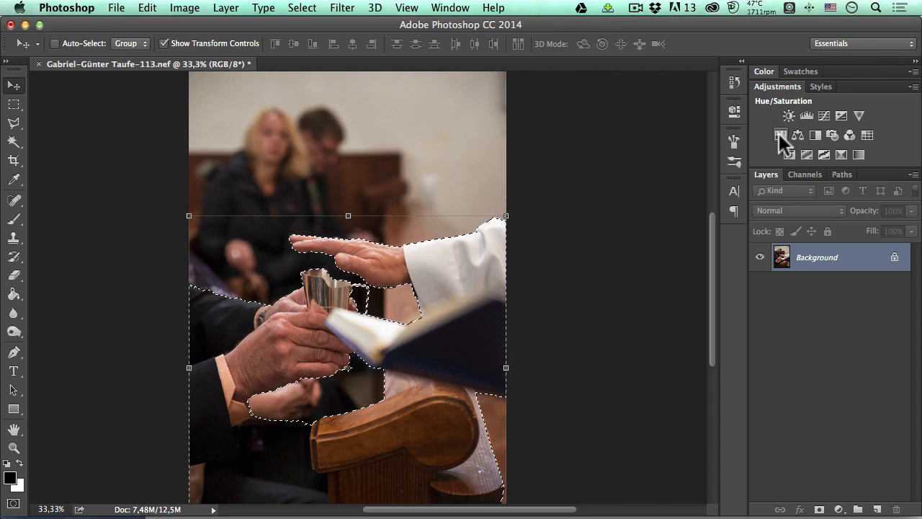
{"action": "scroll", "coordinate": [778, 133], "scroll_direction": "right", "scroll_amount": 2}
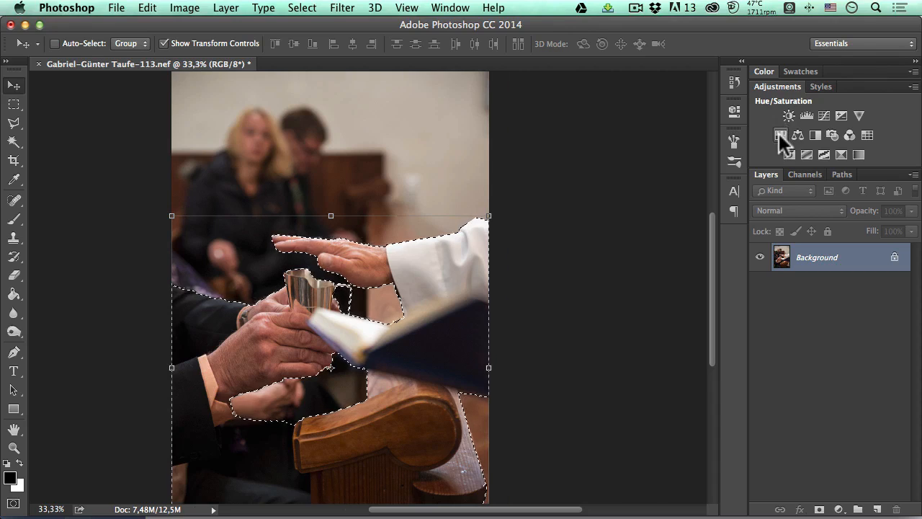
{"action": "left_click", "coordinate": [829, 134]}
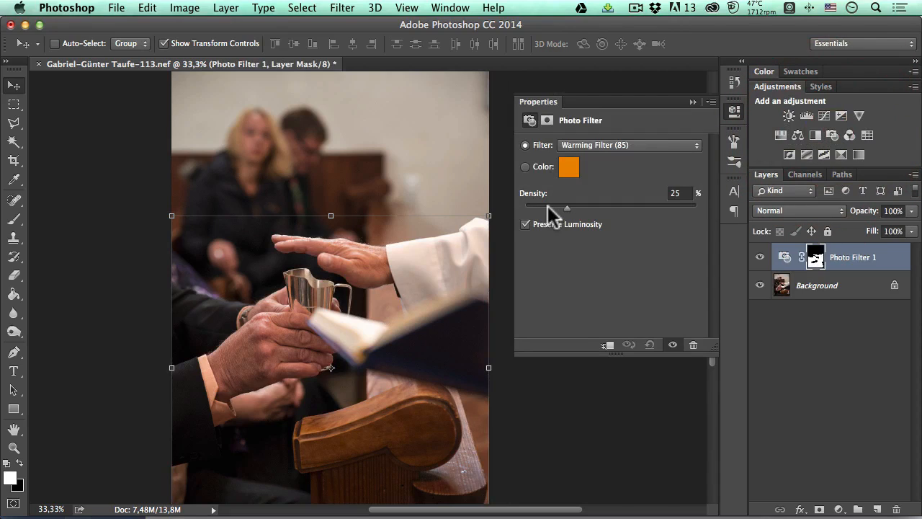
{"action": "left_click_drag", "start_coordinate": [567, 205], "coordinate": [665, 202]}
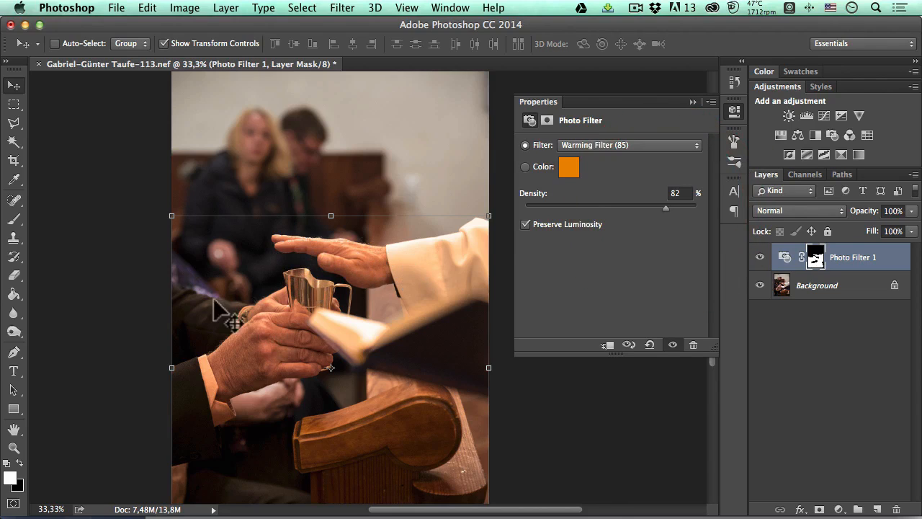
Invert the Photo Filter layer's mask so the warming affects the background instead of the foreground
{"action": "scroll", "coordinate": [229, 138], "scroll_direction": "right", "scroll_amount": 3}
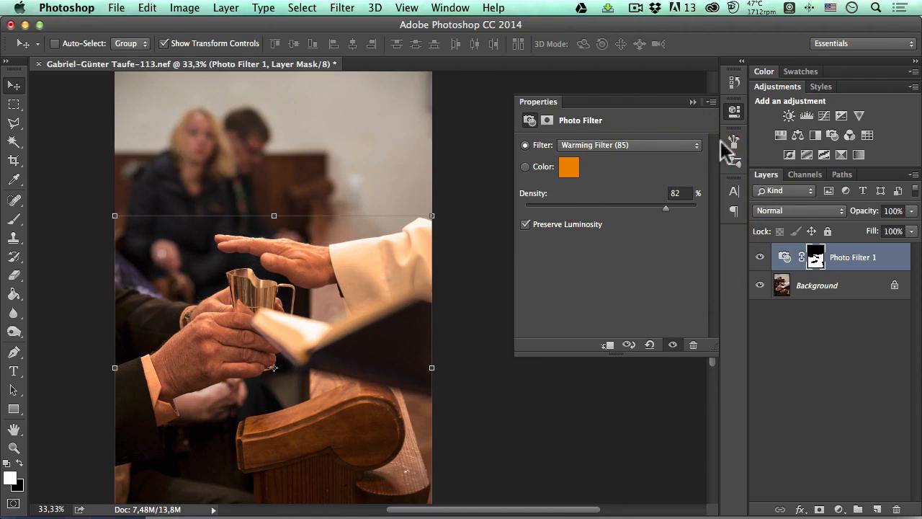
{"action": "left_click", "coordinate": [547, 120]}
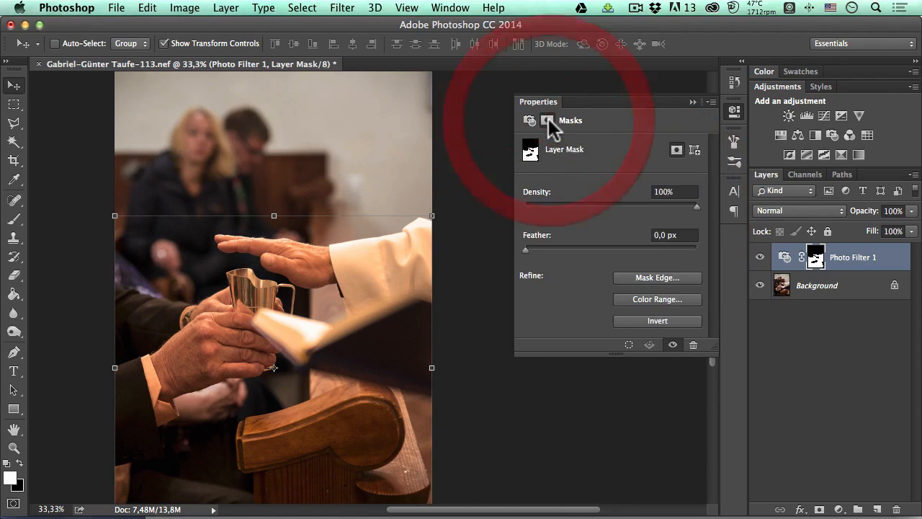
{"action": "left_click", "coordinate": [666, 324]}
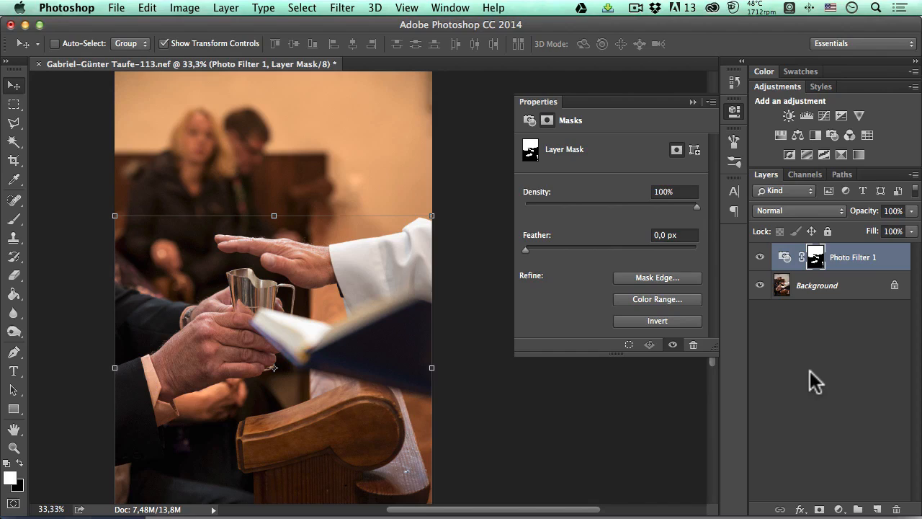
{"action": "left_click", "coordinate": [735, 112]}
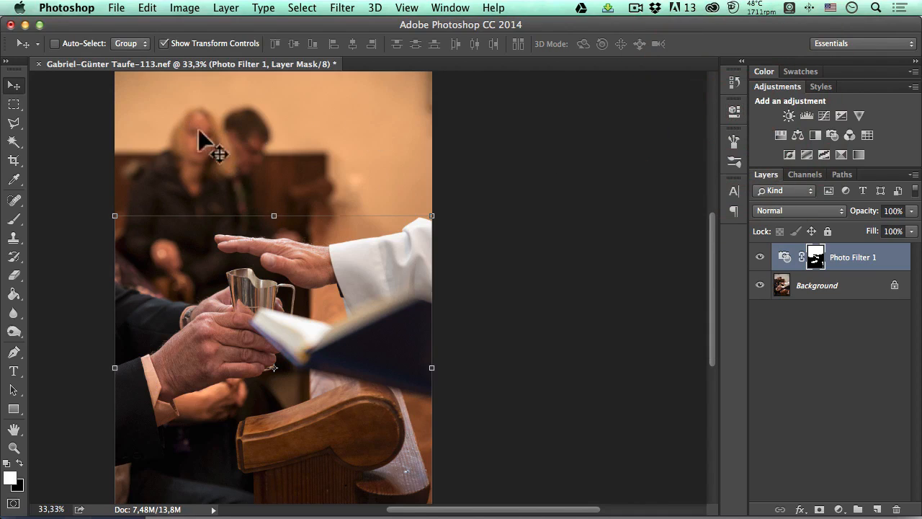
{"action": "left_click", "coordinate": [823, 115]}
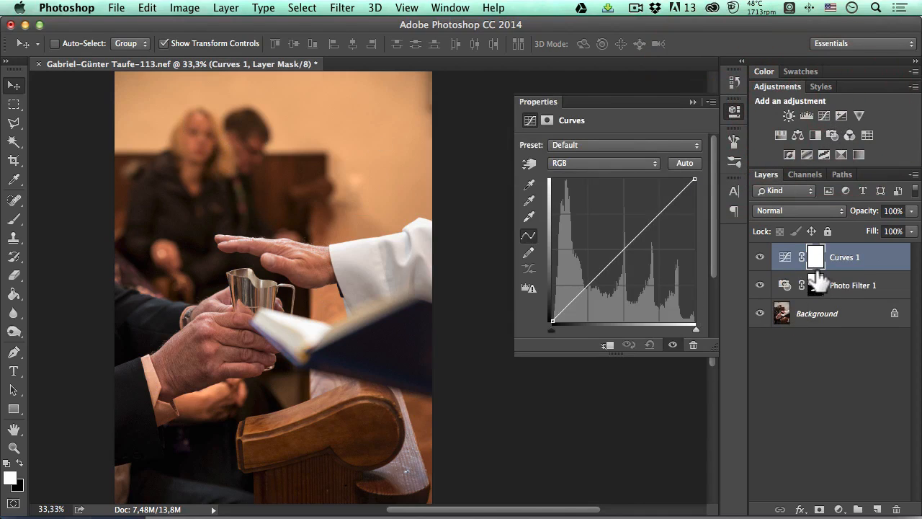
{"action": "key", "text": "super+z"}
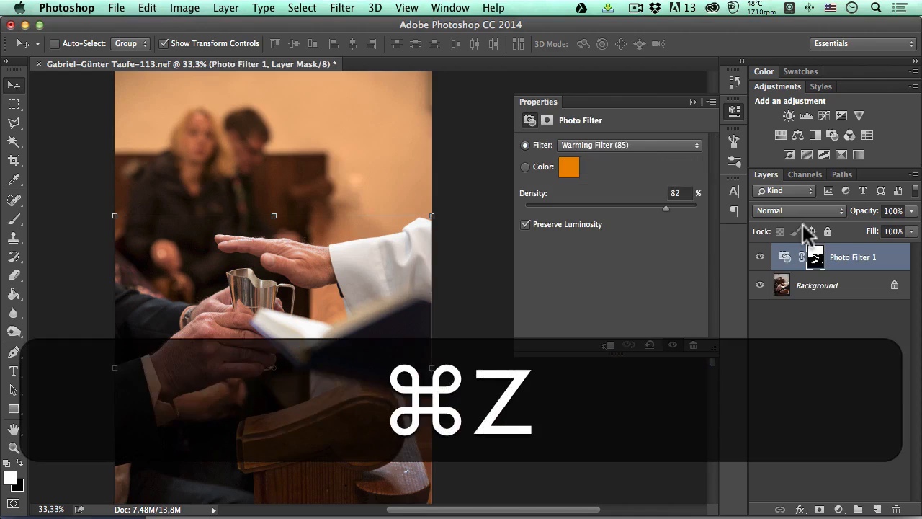
{"action": "left_click_drag", "start_coordinate": [814, 257], "coordinate": [815, 263]}
{"action": "left_click", "coordinate": [816, 257], "text": "super"}
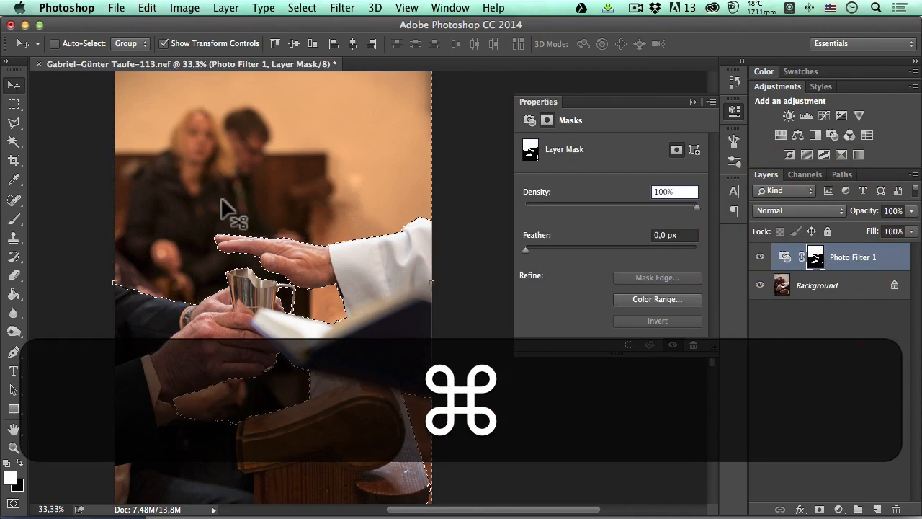
Load the saved "Selection of Priest" channel as the active selection
{"action": "left_click", "coordinate": [804, 175]}
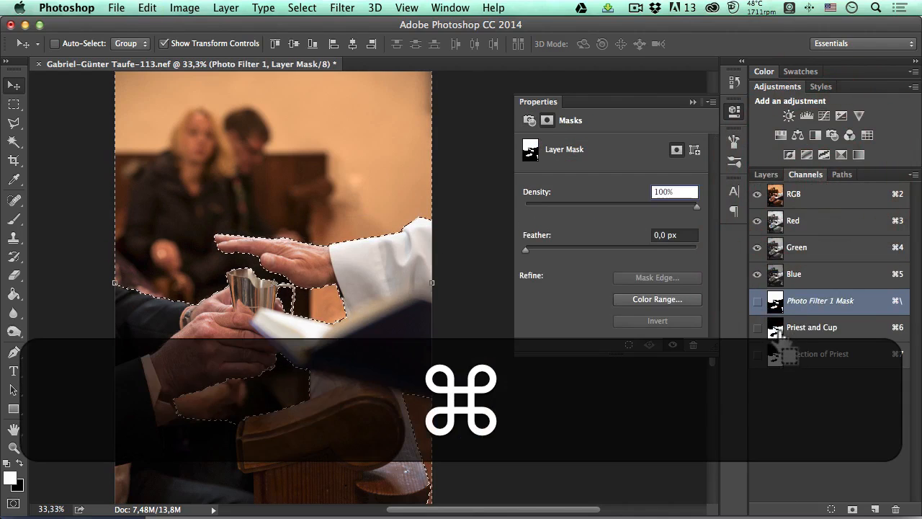
{"action": "left_click_drag", "start_coordinate": [775, 353], "coordinate": [777, 363]}
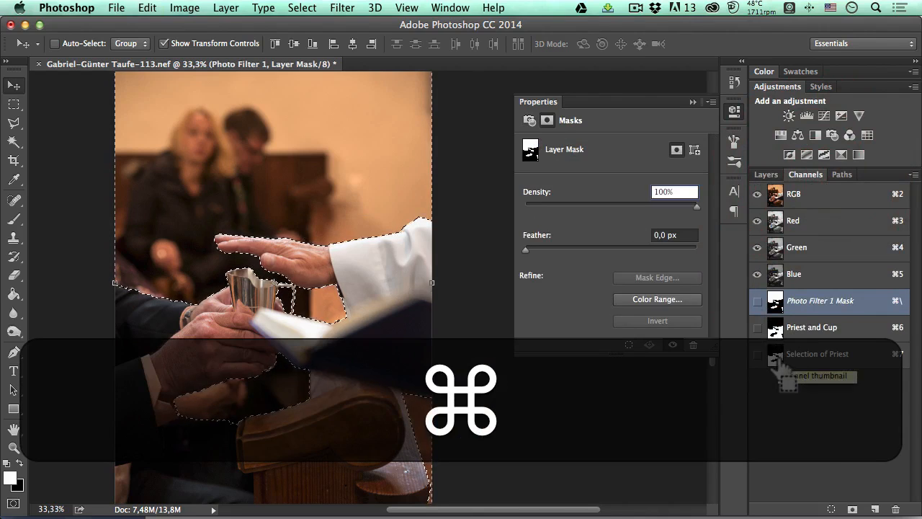
{"action": "left_click", "coordinate": [778, 360], "text": "super"}
Add a Curves adjustment layer masked by the selection and pull the upper part of the RGB curve down to darken it
{"action": "left_click", "coordinate": [765, 175]}
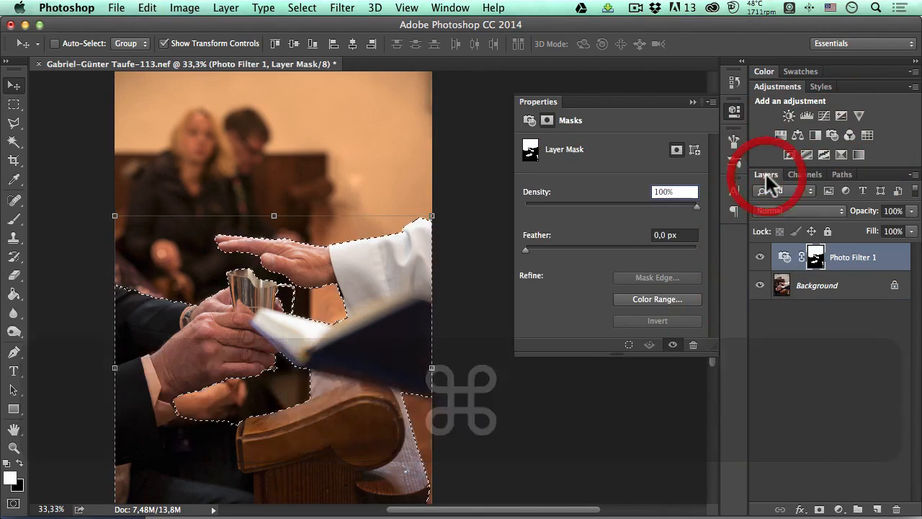
{"action": "left_click", "coordinate": [823, 114]}
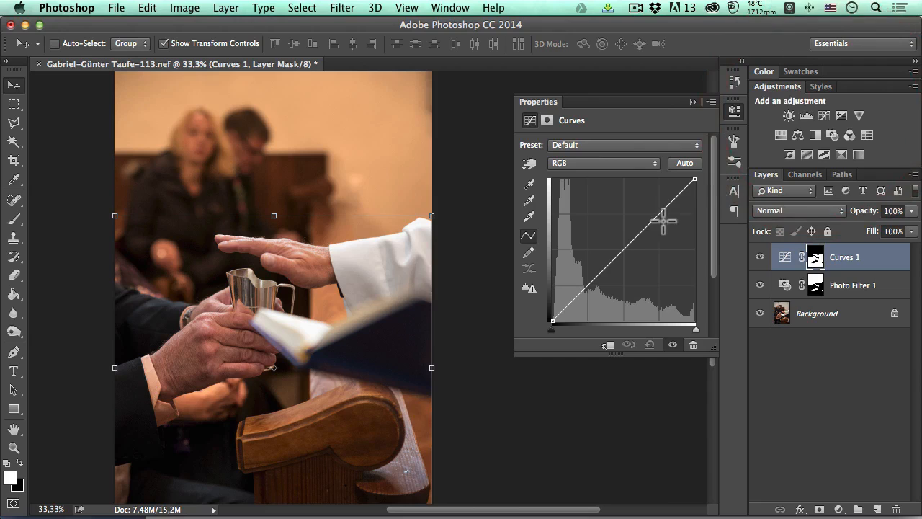
{"action": "left_click_drag", "start_coordinate": [652, 222], "coordinate": [652, 246]}
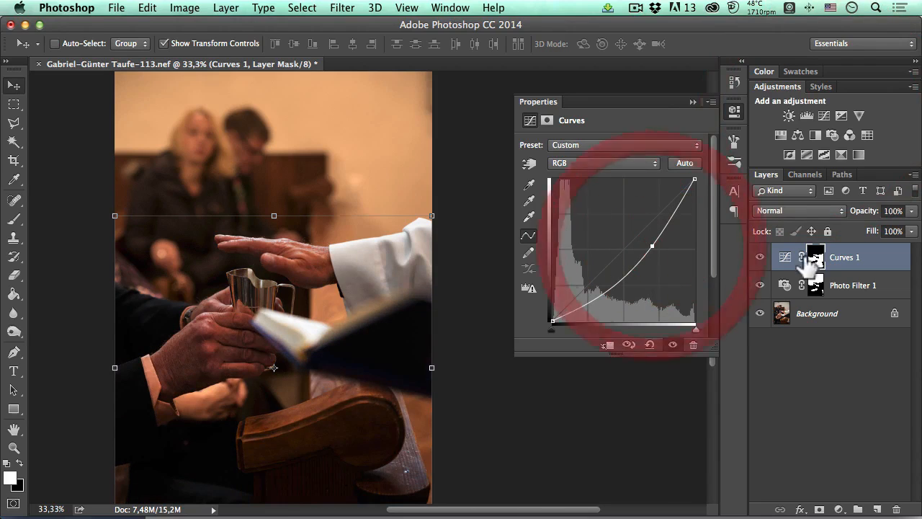
Invert the Curves layer's mask to darken the background instead, and compare the image with the Photo Filter layer hidden and shown
{"action": "left_click", "coordinate": [547, 122]}
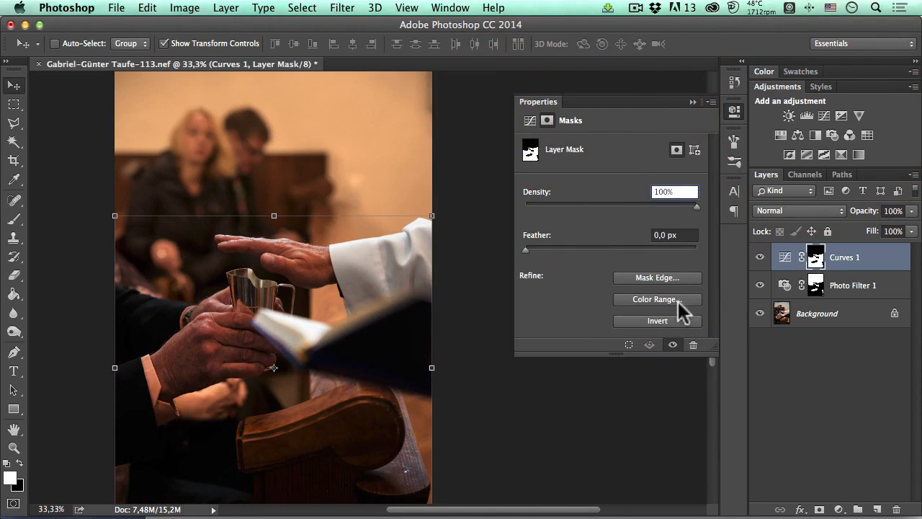
{"action": "left_click", "coordinate": [668, 317]}
{"action": "left_click", "coordinate": [611, 233]}
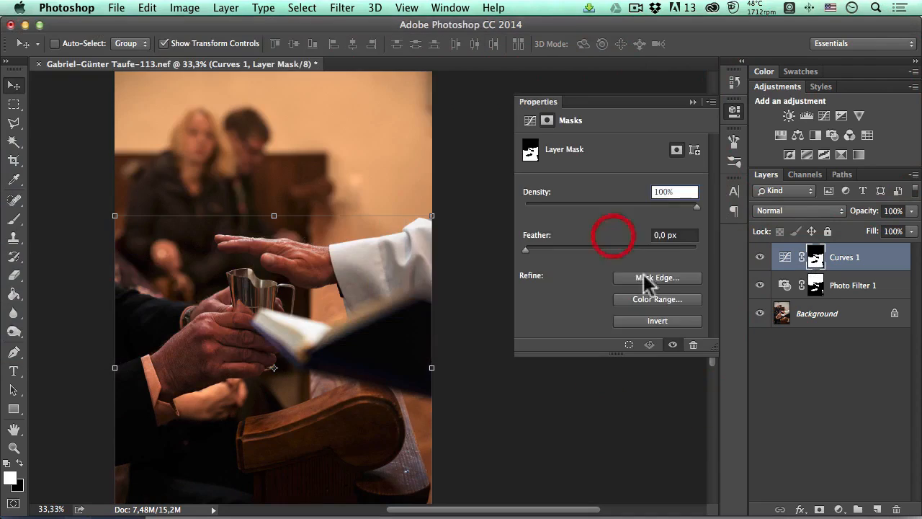
{"action": "left_click", "coordinate": [657, 321]}
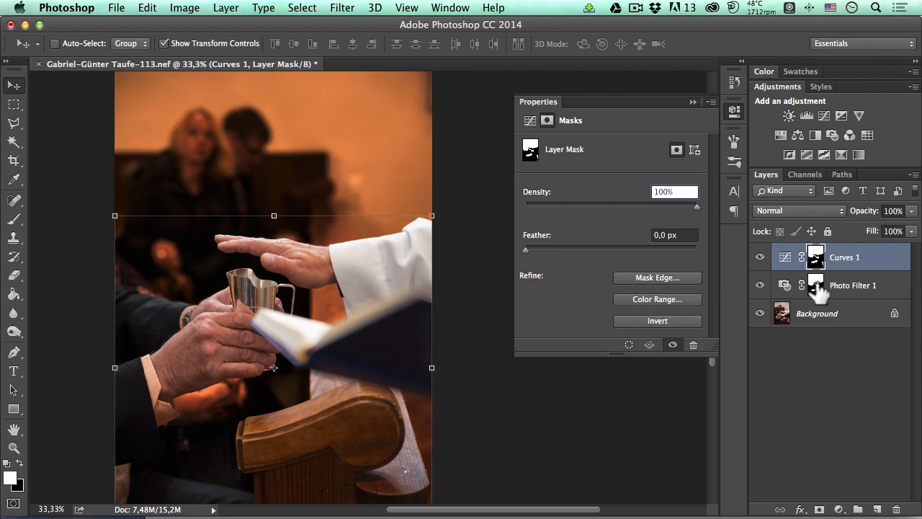
{"action": "left_click", "coordinate": [760, 285]}
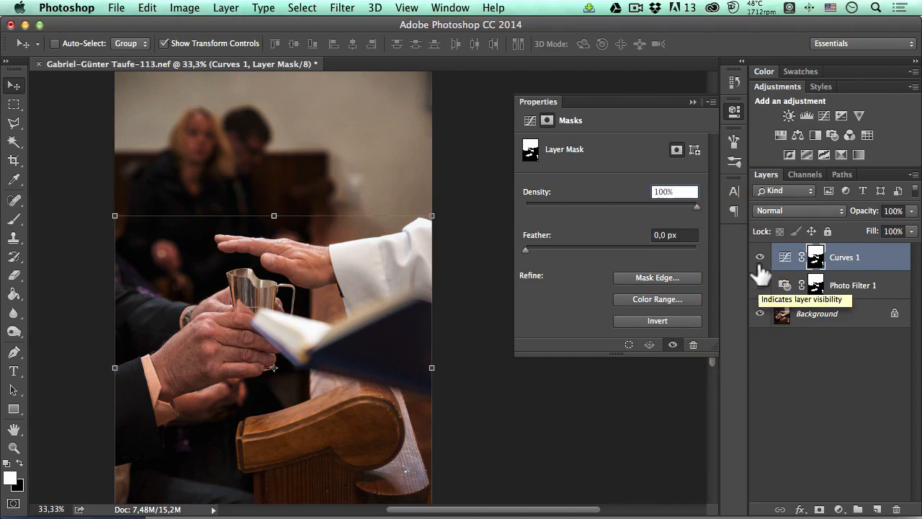
{"action": "left_click", "coordinate": [760, 285]}
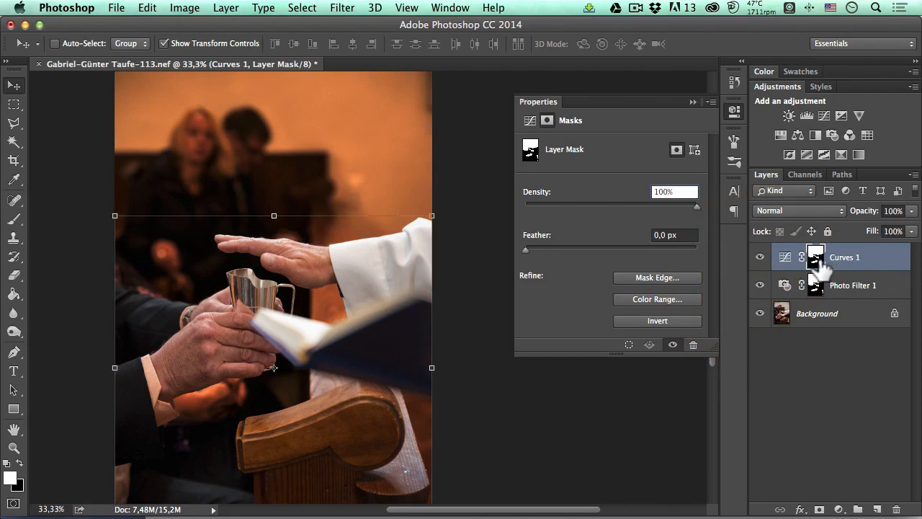
Add a Black & White adjustment layer masked by the Curves layer's mask, and raise Reds and Greens while fine-tuning Yellows to brighten the background
{"action": "left_click", "coordinate": [816, 257], "text": "super"}
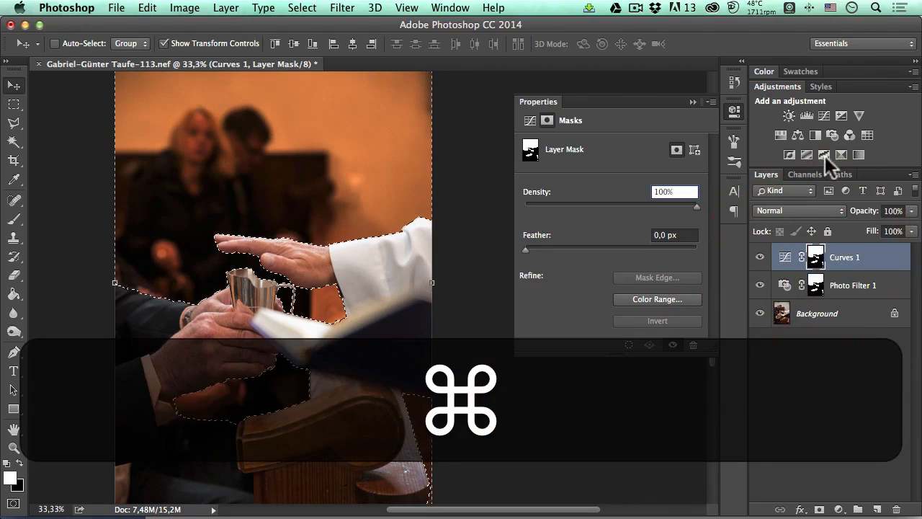
{"action": "left_click", "coordinate": [814, 134]}
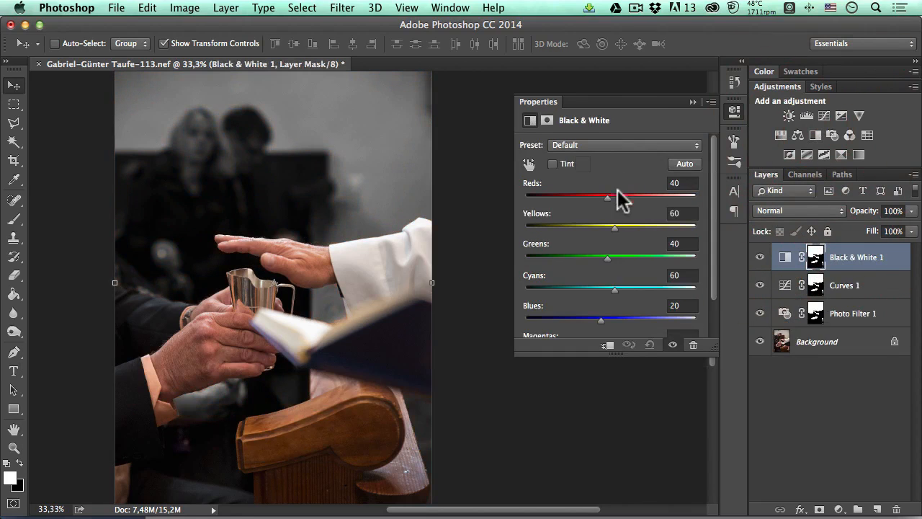
{"action": "mouse_move", "coordinate": [615, 227]}
{"action": "left_mouse_down"}
{"action": "mouse_move", "coordinate": [573, 226]}
{"action": "mouse_move", "coordinate": [632, 226]}
{"action": "mouse_move", "coordinate": [612, 226]}
{"action": "left_mouse_up"}
{"action": "left_click_drag", "start_coordinate": [608, 257], "coordinate": [614, 257]}
{"action": "left_click_drag", "start_coordinate": [607, 196], "coordinate": [627, 194]}
Load the saved "Selection of Priest" channel as a selection and copy that area of the Background layer to a new layer
{"action": "left_click", "coordinate": [844, 345]}
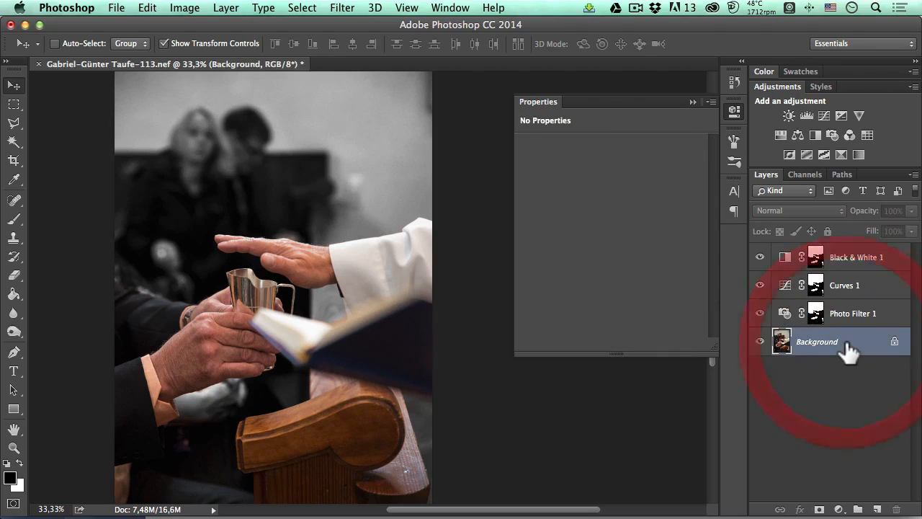
{"action": "left_click", "coordinate": [805, 174]}
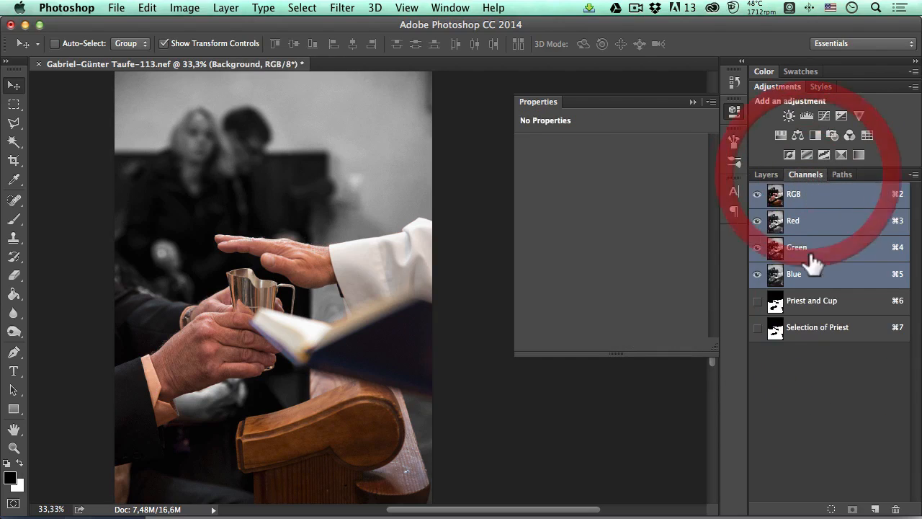
{"action": "left_click", "coordinate": [776, 329], "text": "super"}
{"action": "left_click", "coordinate": [763, 174]}
{"action": "left_click", "coordinate": [848, 342]}
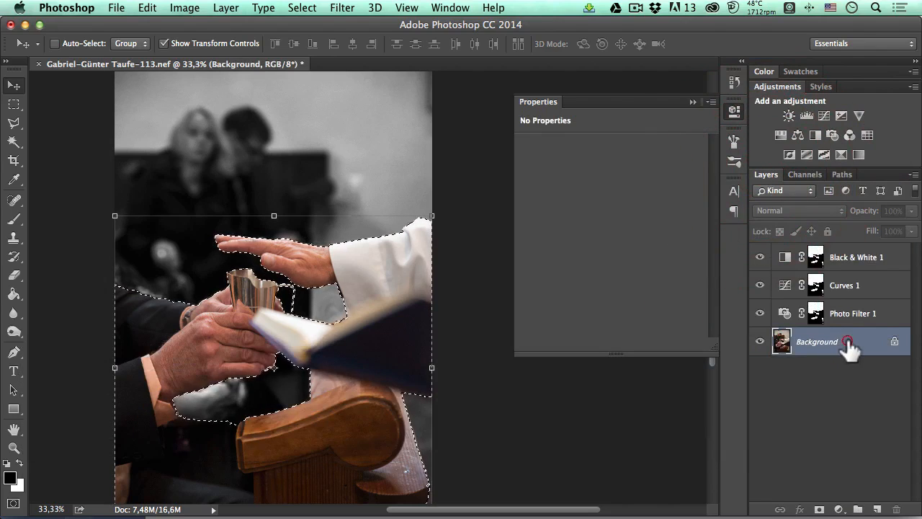
{"action": "key", "text": "super+j"}
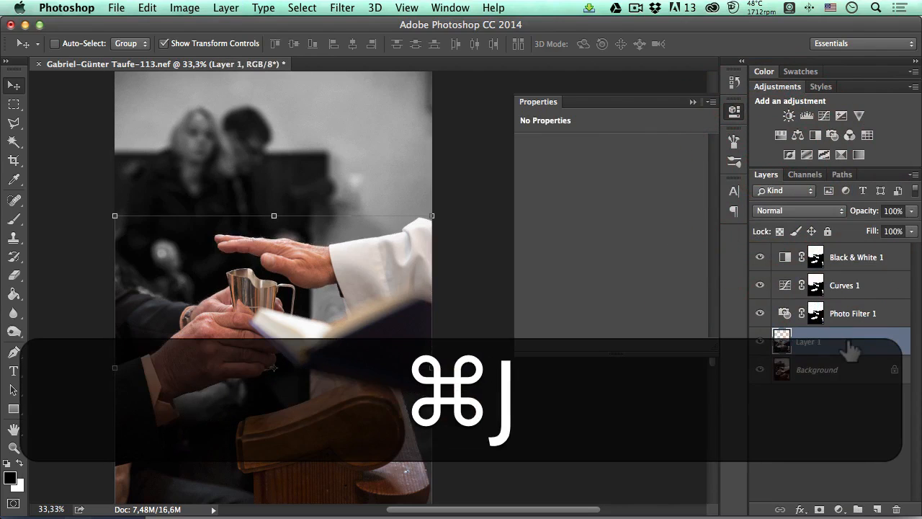
Examine the copied foreground layer on its own against transparency, and restore the visibility of all layers
{"action": "left_click", "coordinate": [760, 343], "text": "alt"}
{"action": "left_click", "coordinate": [760, 343], "text": "alt"}
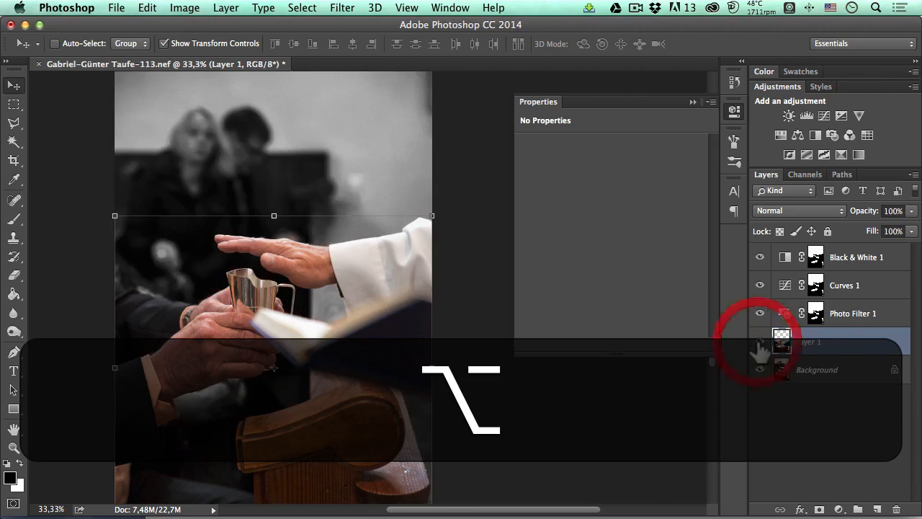
{"action": "left_click", "coordinate": [760, 343], "text": "alt"}
{"action": "left_click", "coordinate": [760, 343], "text": "alt"}
{"action": "left_click", "coordinate": [760, 343], "text": "alt"}
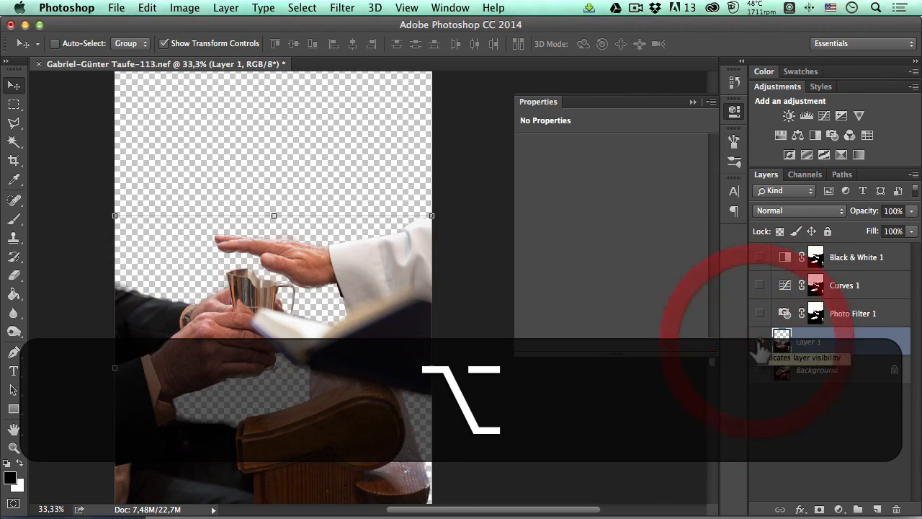
{"action": "left_click", "coordinate": [759, 343], "text": "alt"}
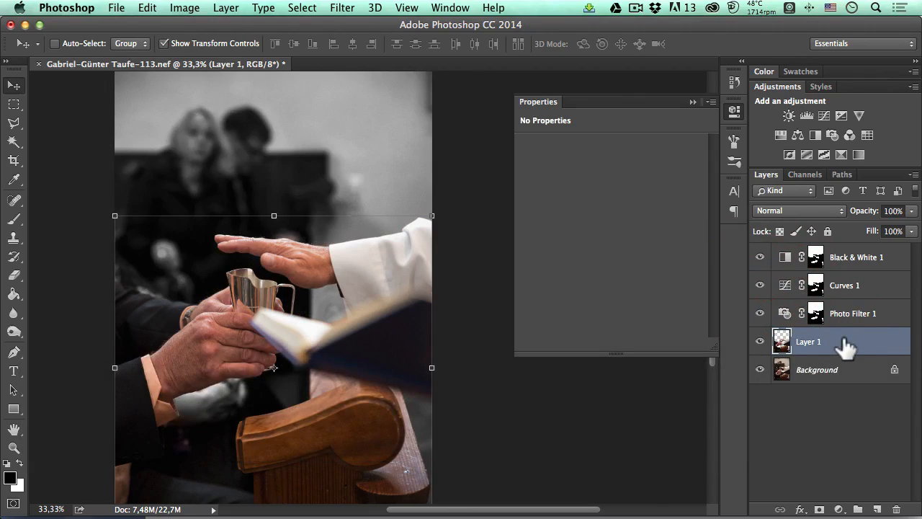
Apply a Drop Shadow to Layer 1 with angle 143°, distance 70 px and size 103 px, keeping 75% opacity
{"action": "right_click", "coordinate": [843, 339]}
{"action": "left_click", "coordinate": [801, 337]}
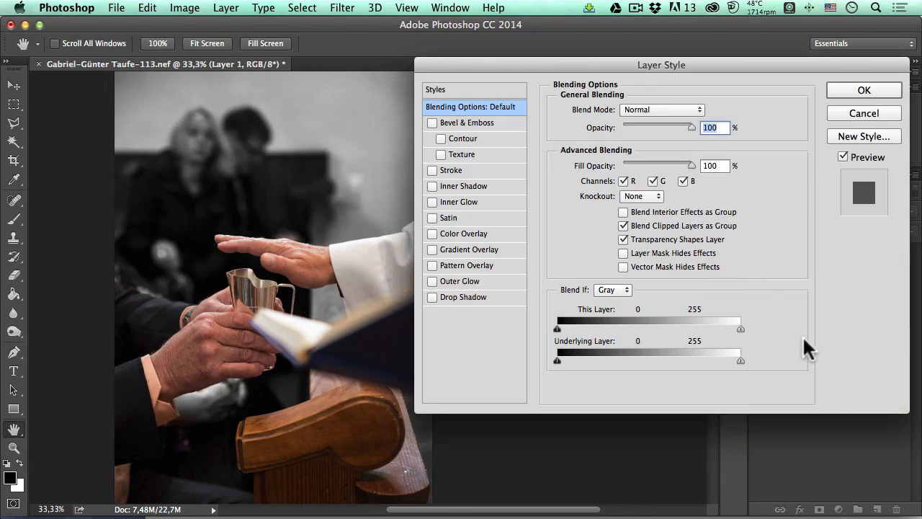
{"action": "left_click", "coordinate": [455, 297]}
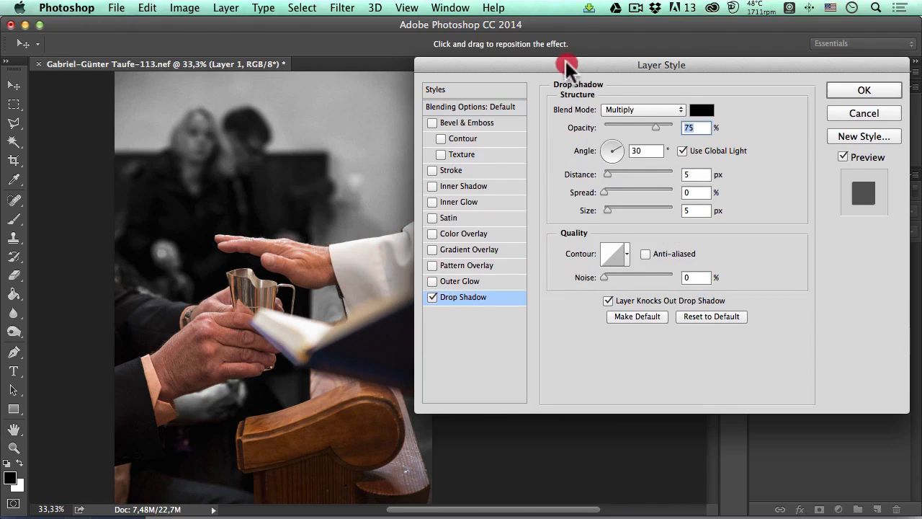
{"action": "left_click_drag", "start_coordinate": [564, 59], "coordinate": [635, 57]}
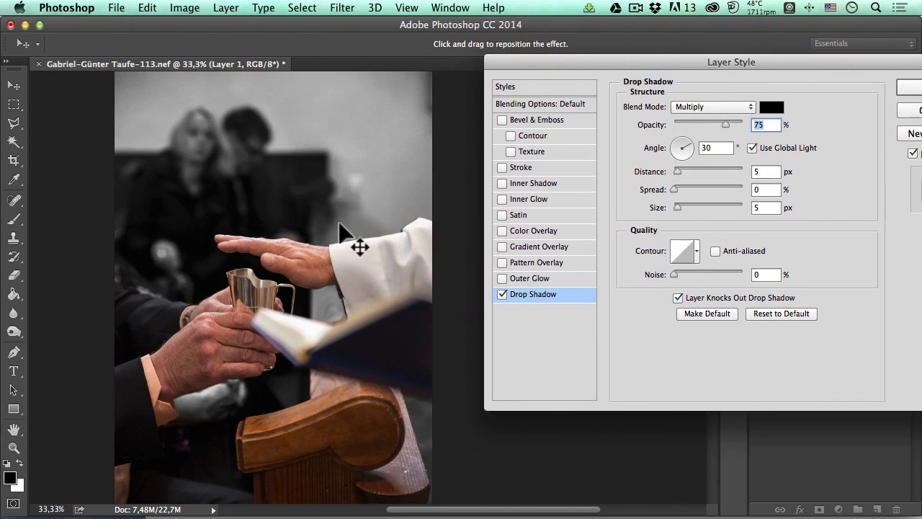
{"action": "mouse_move", "coordinate": [339, 211]}
{"action": "left_mouse_down"}
{"action": "mouse_move", "coordinate": [329, 190]}
{"action": "mouse_move", "coordinate": [350, 210]}
{"action": "left_mouse_up"}
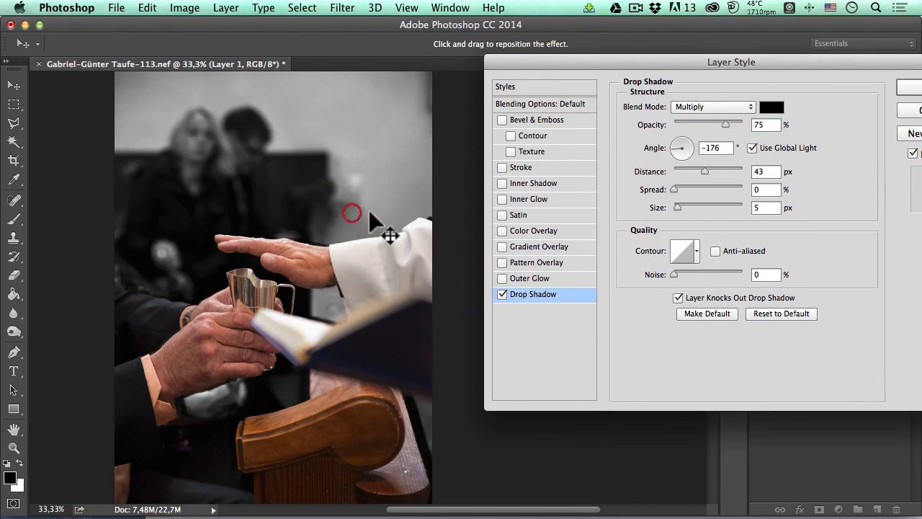
{"action": "left_click_drag", "start_coordinate": [675, 209], "coordinate": [705, 206]}
{"action": "left_click_drag", "start_coordinate": [362, 216], "coordinate": [380, 238]}
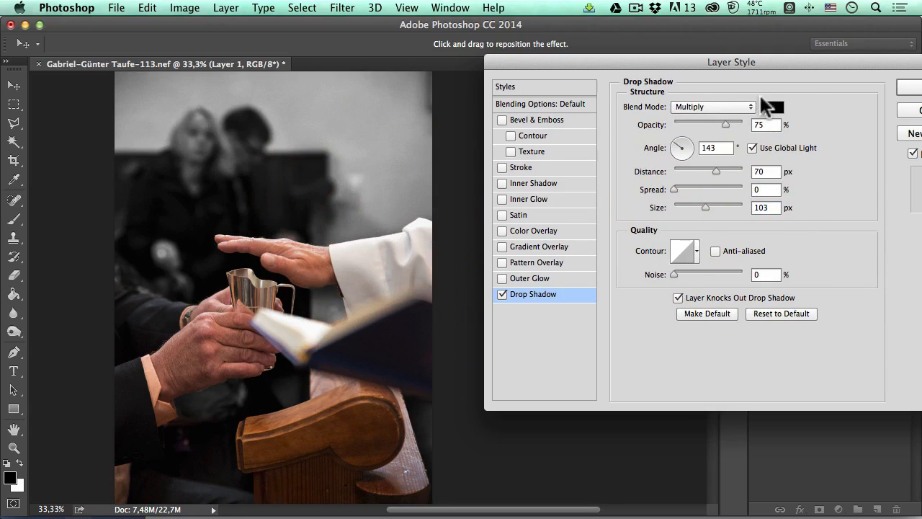
{"action": "left_click_drag", "start_coordinate": [811, 56], "coordinate": [700, 67]}
{"action": "left_click", "coordinate": [800, 98]}
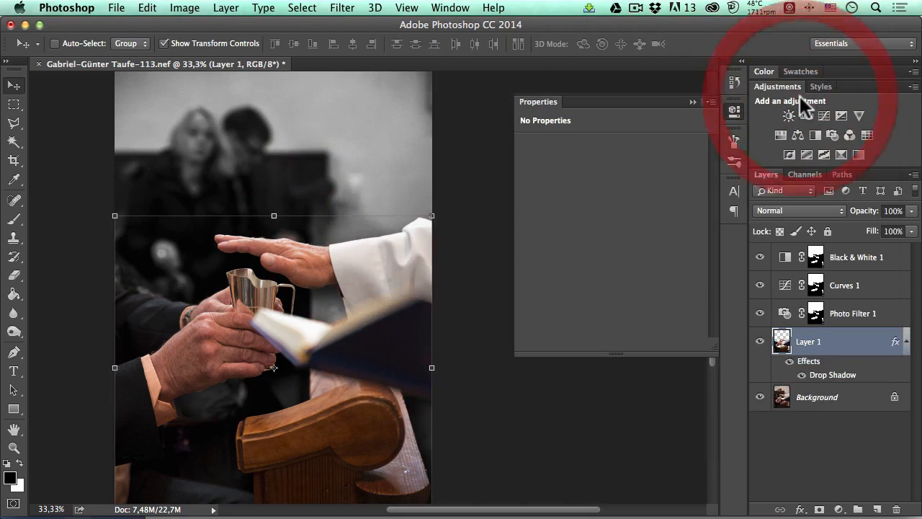
Check the drop shadow with the Background layer hidden by switching the layer effects off and on, and show the Background again
{"action": "left_click", "coordinate": [760, 396]}
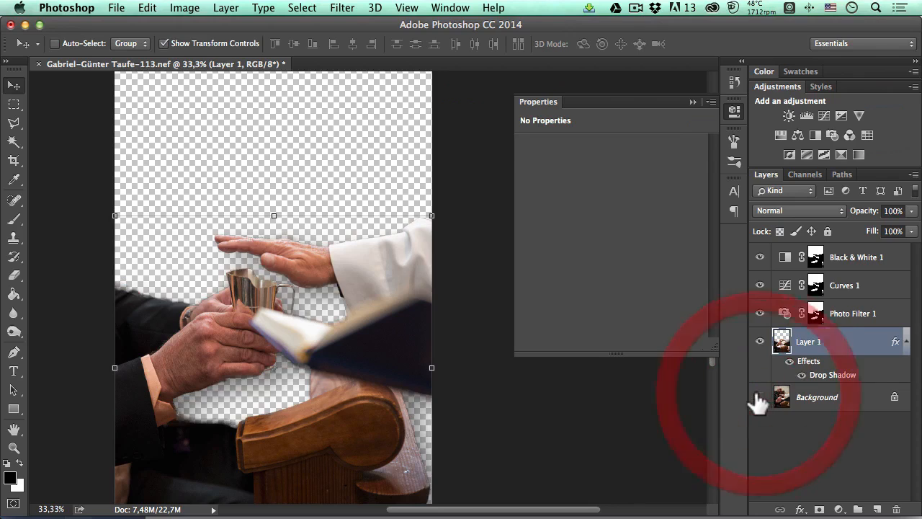
{"action": "left_click", "coordinate": [790, 361]}
{"action": "left_click", "coordinate": [789, 361]}
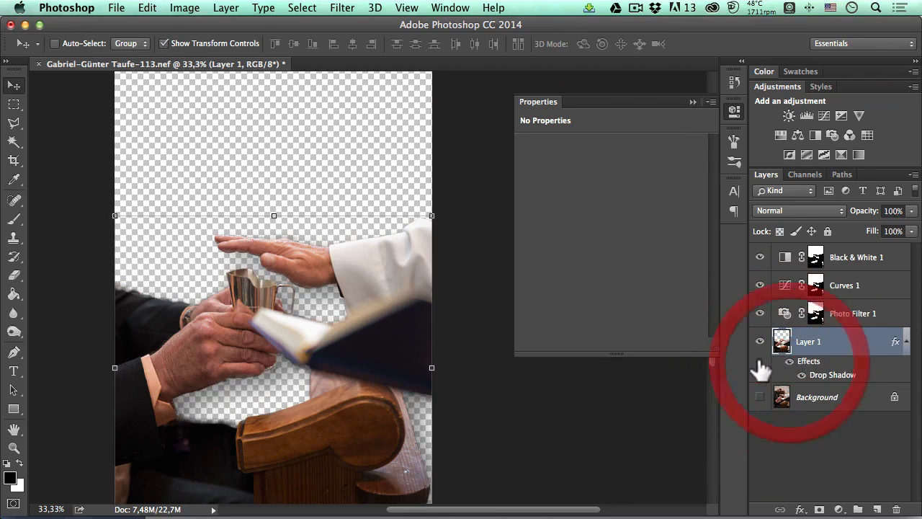
{"action": "left_click", "coordinate": [760, 397]}
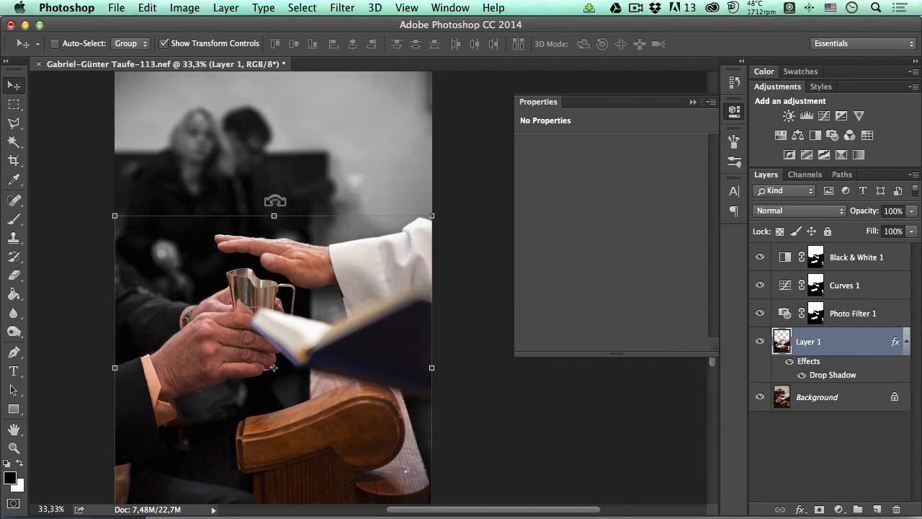
Collapse the floating layer properties and deselect all layers to leave the finished photo unobstructed
{"action": "left_click", "coordinate": [346, 160], "text": "alt"}
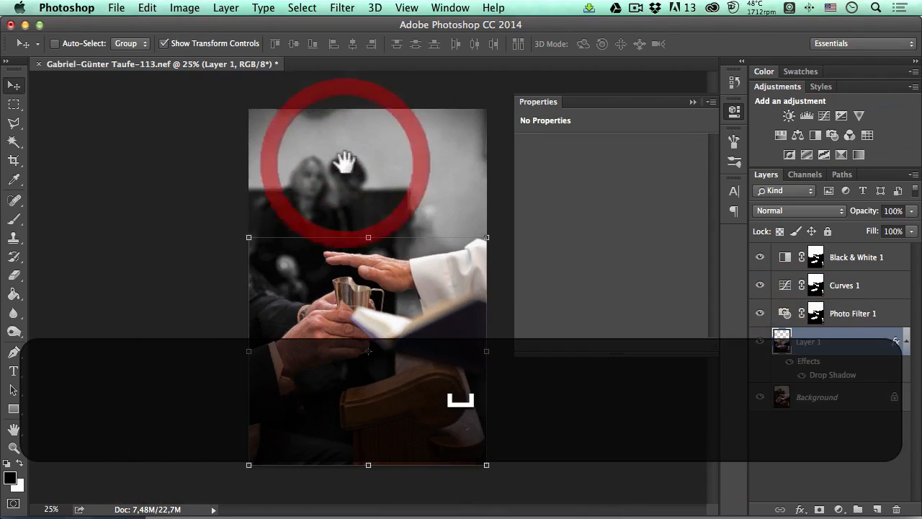
{"action": "left_click", "coordinate": [736, 120]}
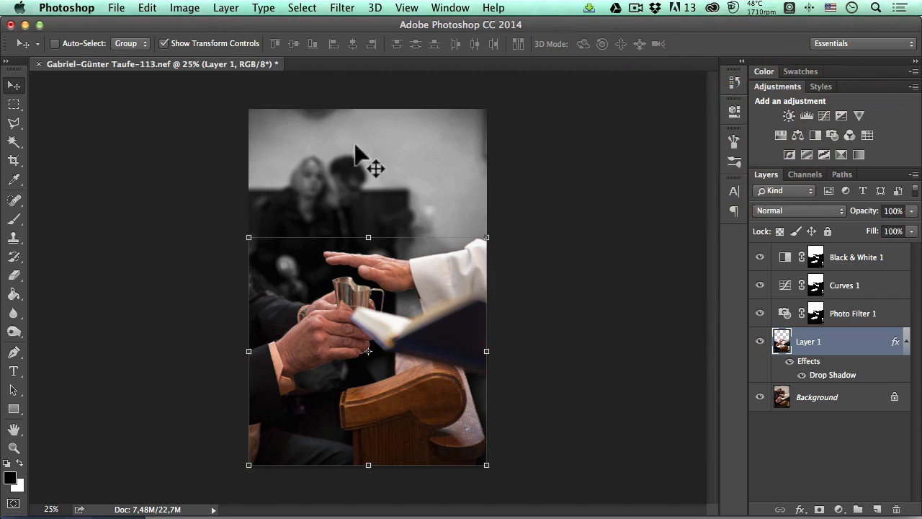
{"action": "left_click", "coordinate": [787, 455]}
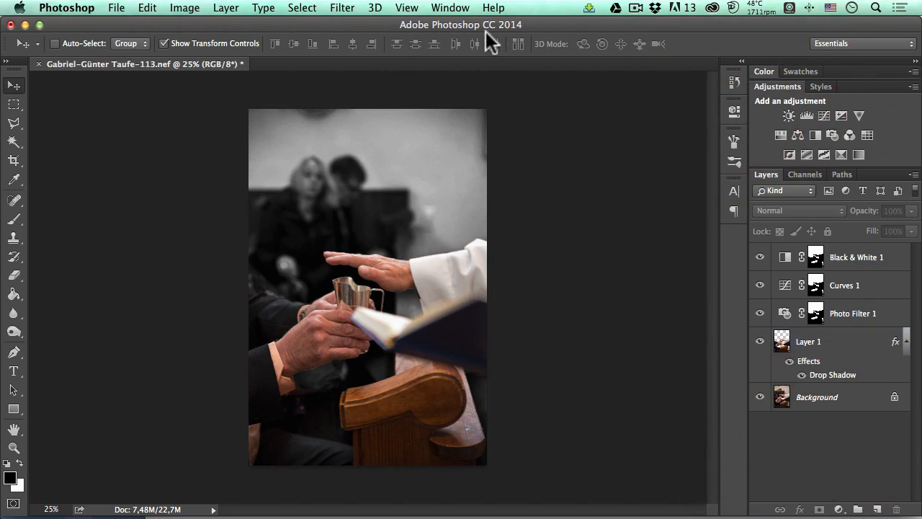
{"action": "left_click", "coordinate": [300, 8]}
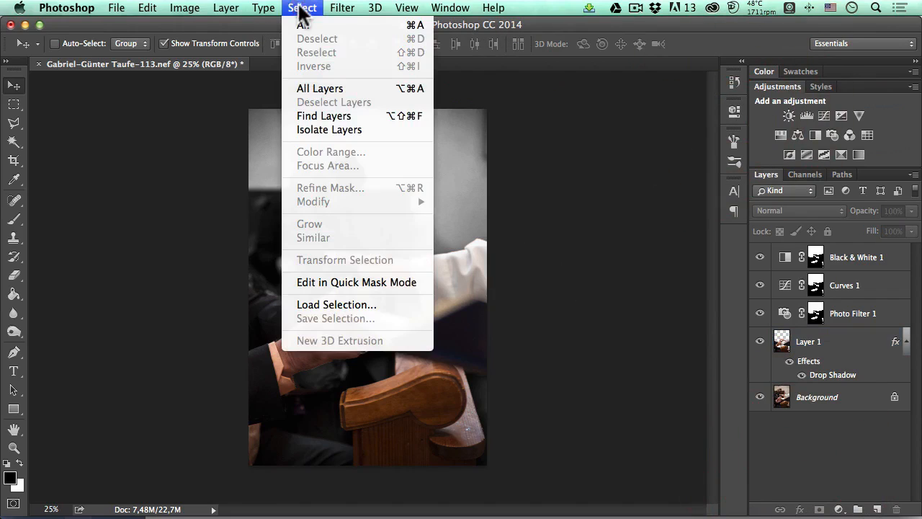